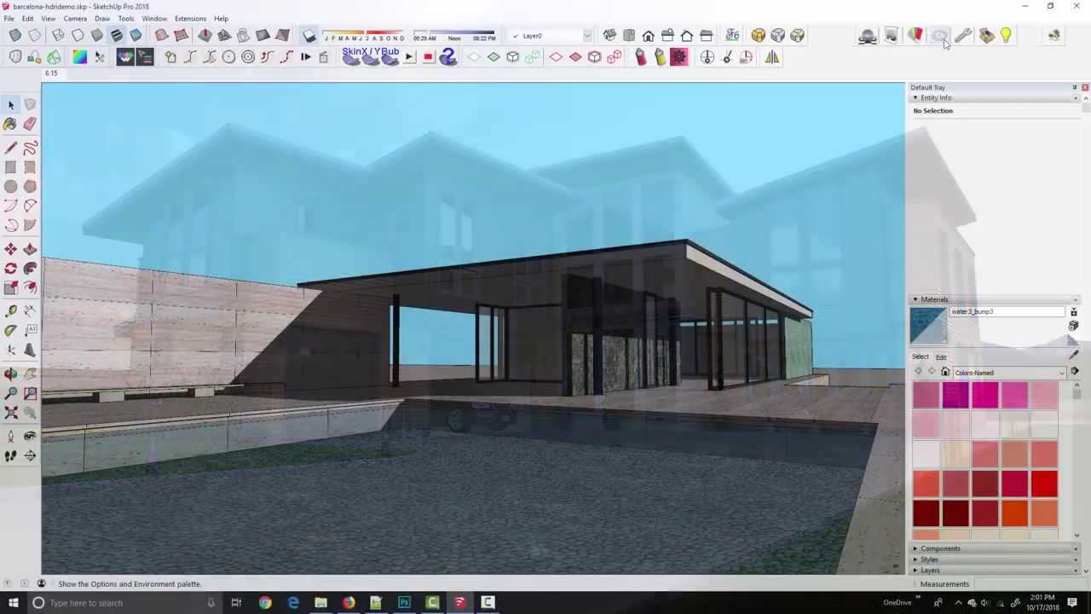
- In Podium Options, set the Environment background to HDR
click(891, 35)
drag(592, 168, 564, 173)
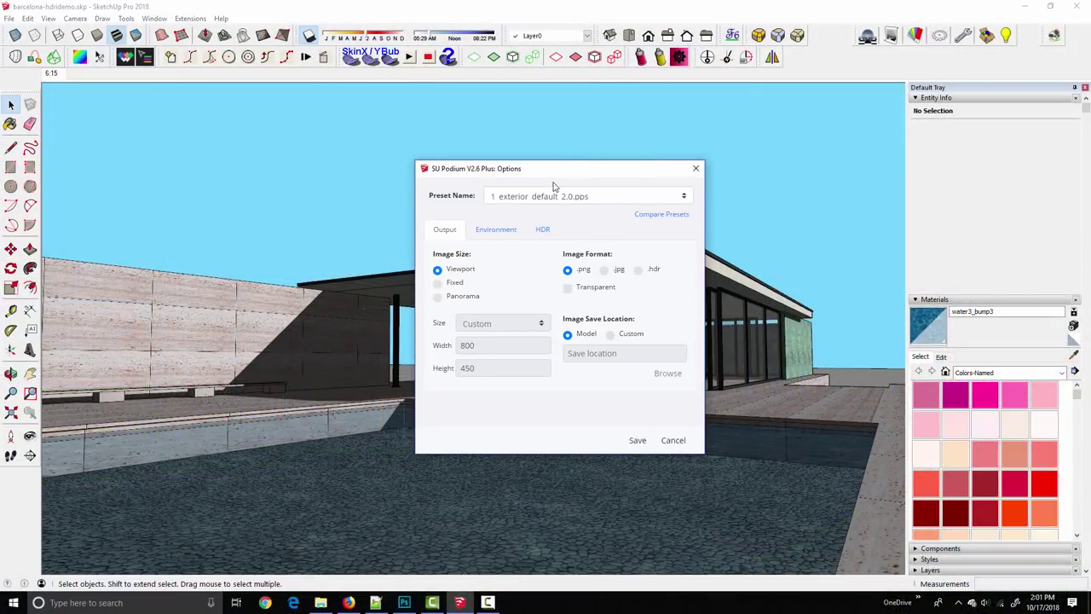
click(498, 229)
click(526, 276)
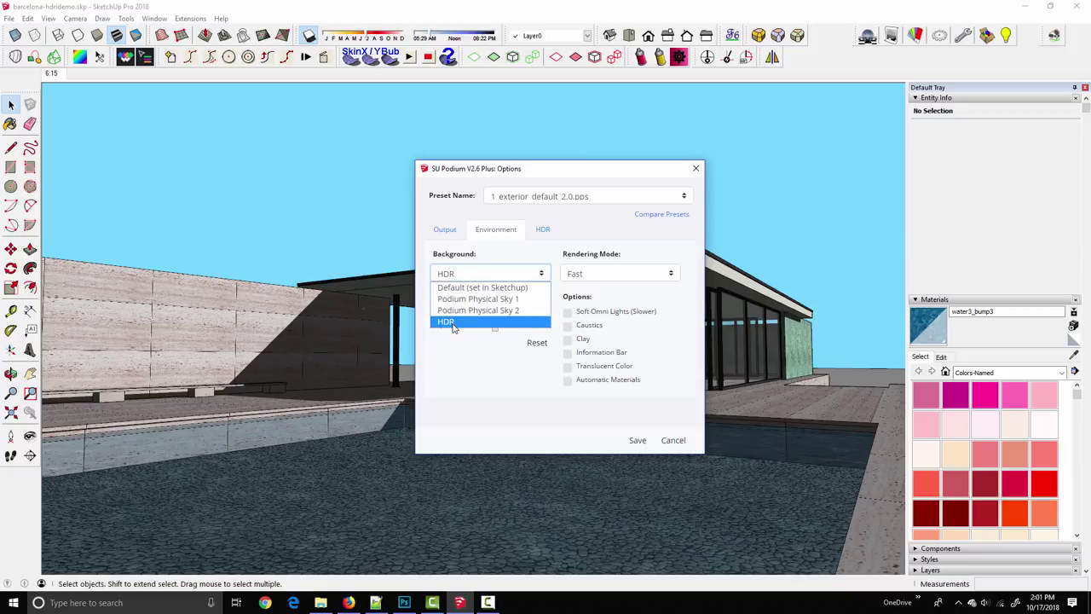
click(451, 322)
- Choose Afternoon1.hdr as the HDR sky texture and rotate the panorama to 94
click(543, 230)
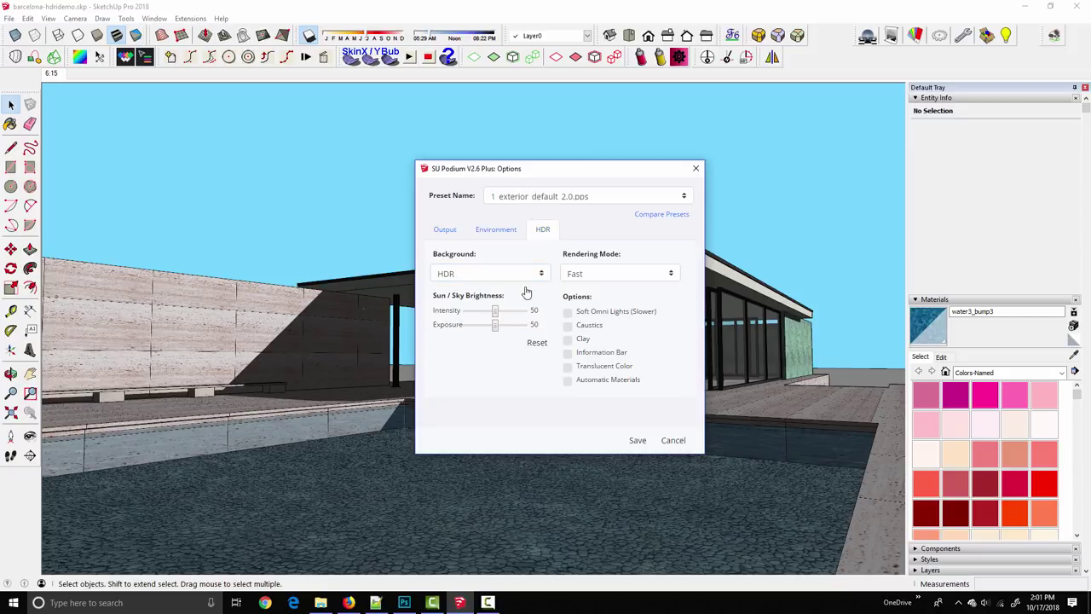
click(553, 275)
click(511, 287)
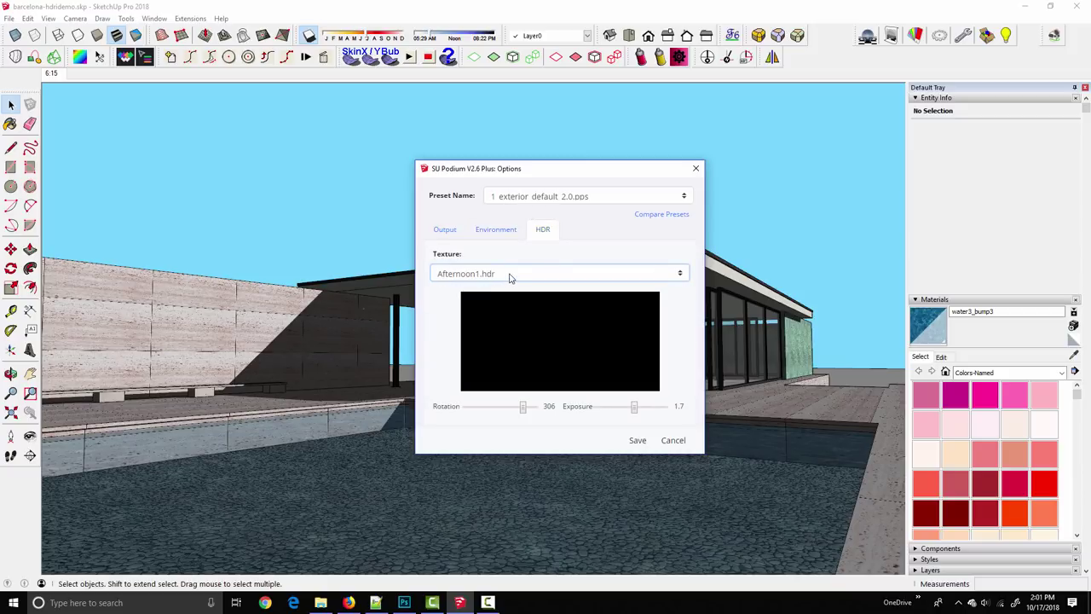
drag(522, 406, 484, 410)
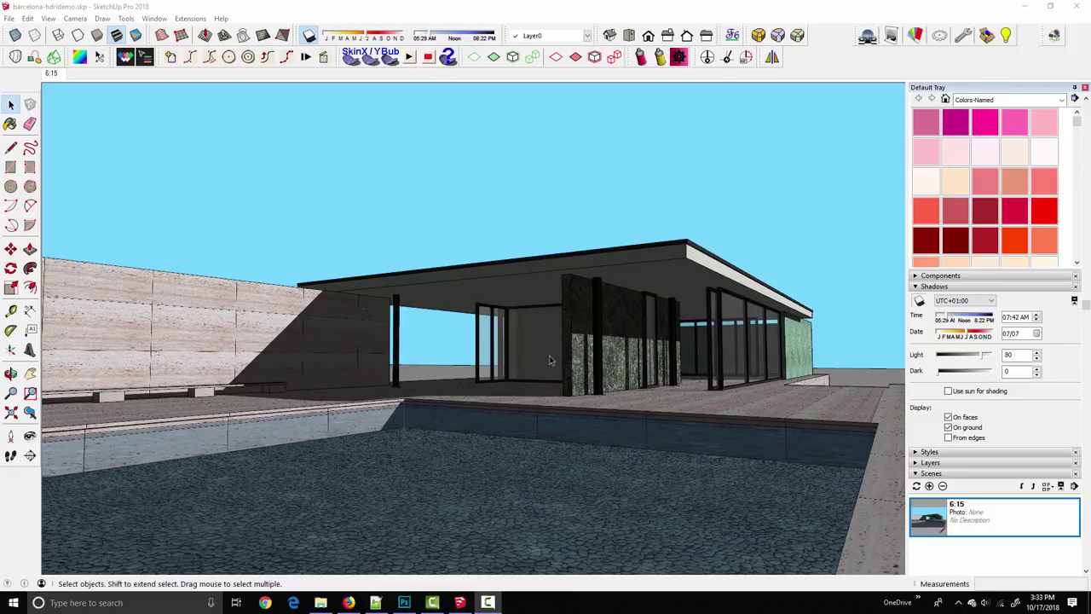
- Orbit up to an aerial view of the pavilion, then zoom out and back in
middle_drag(535, 244, 530, 269)
scroll(528, 341, down, 5)
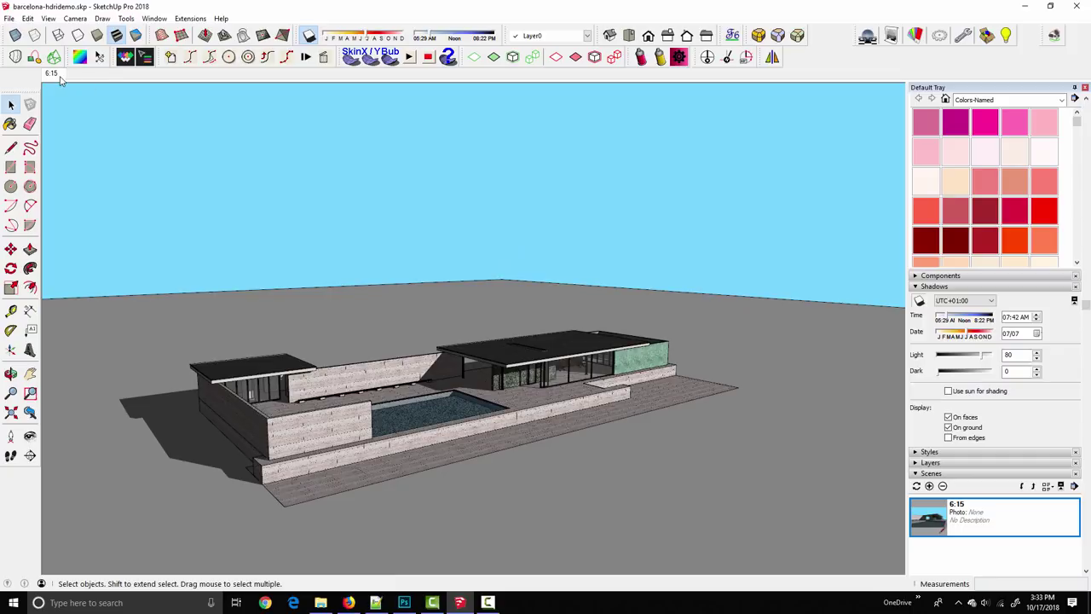
scroll(537, 378, up, 6)
scroll(537, 378, up, 3)
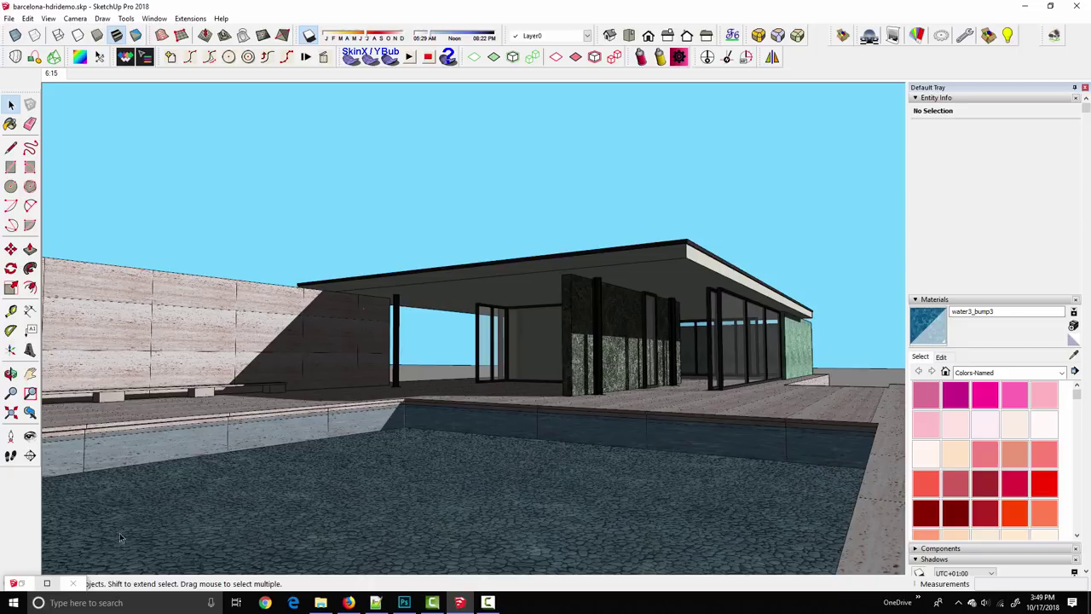
click(44, 584)
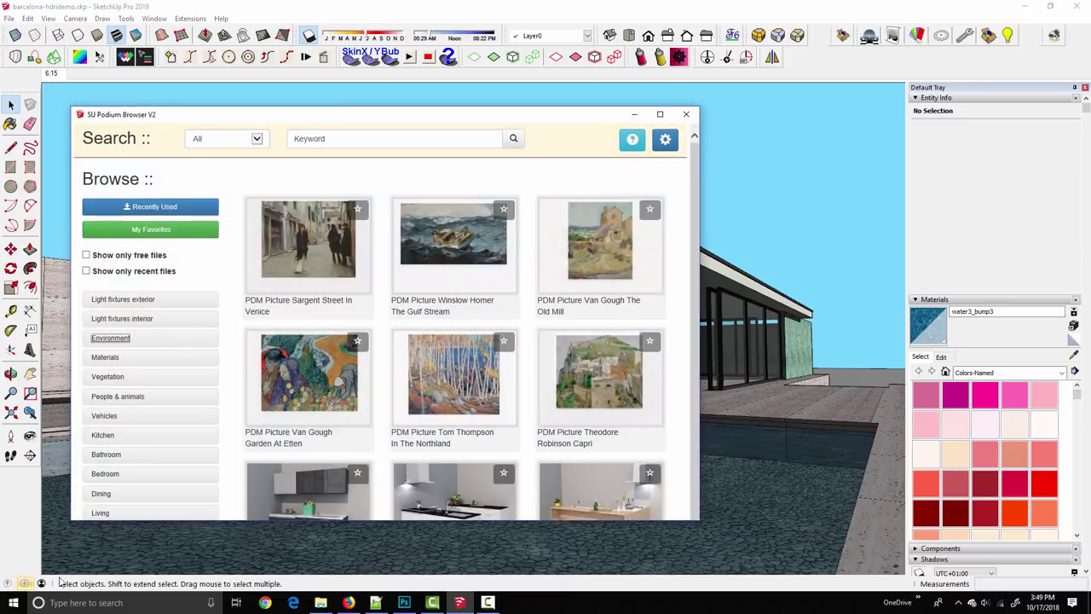
click(120, 339)
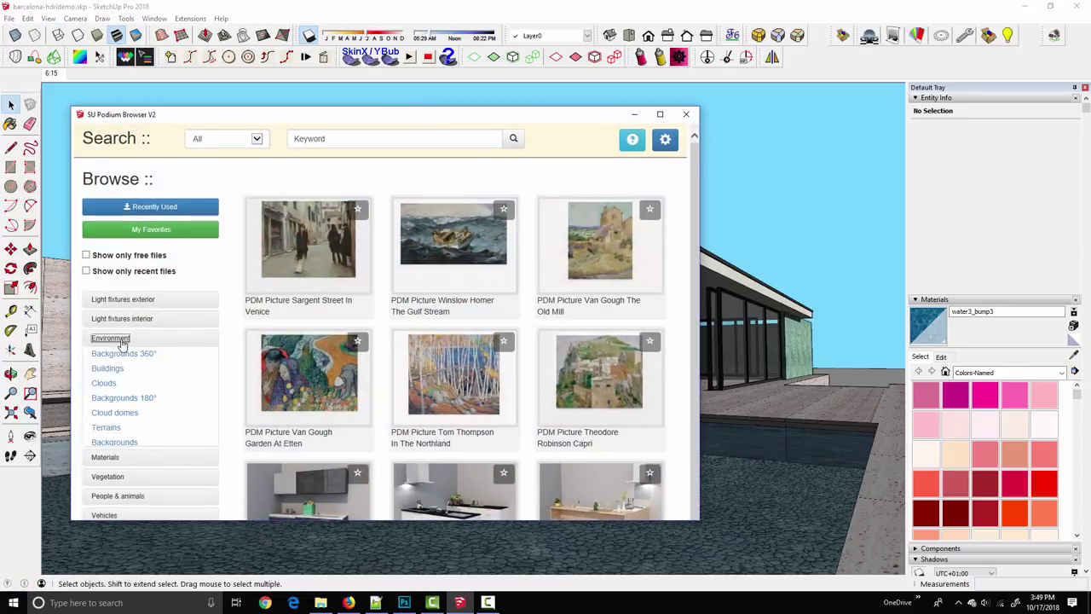
click(106, 383)
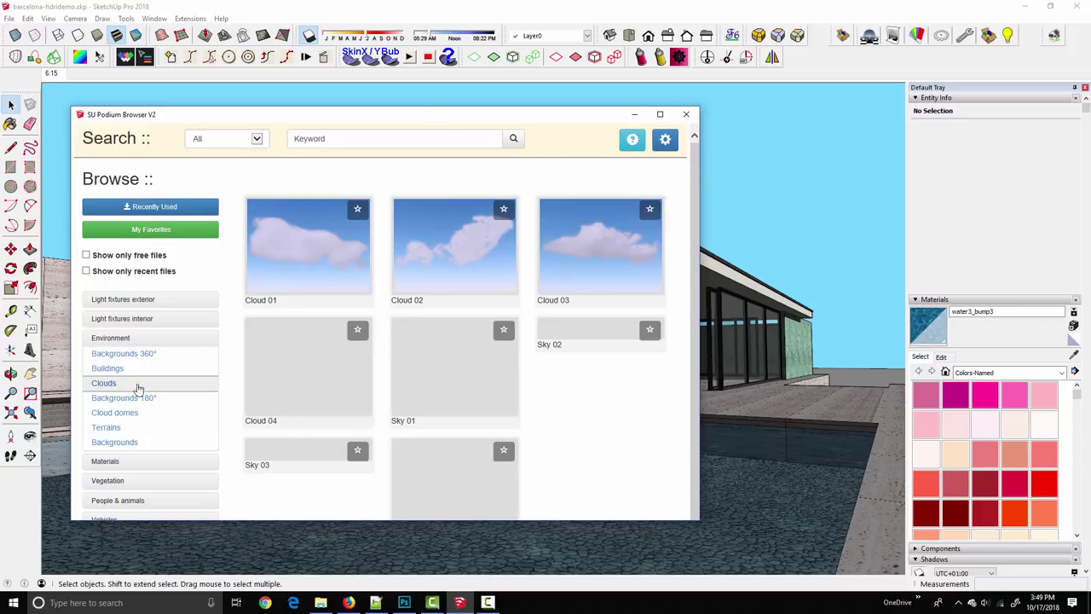
scroll(558, 248, down, 3)
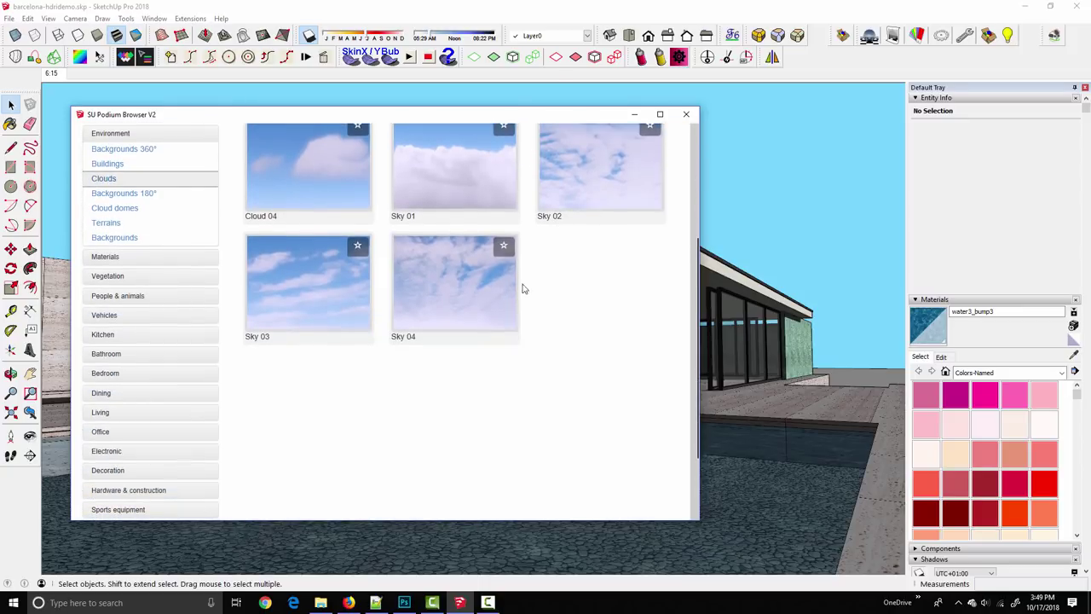
click(115, 208)
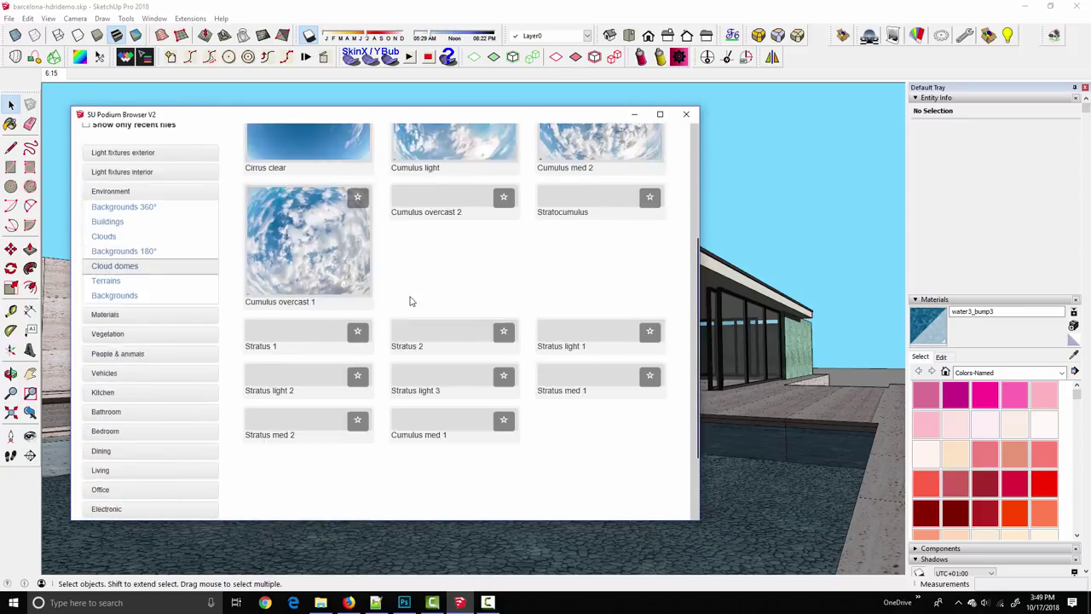
scroll(409, 301, up, 2)
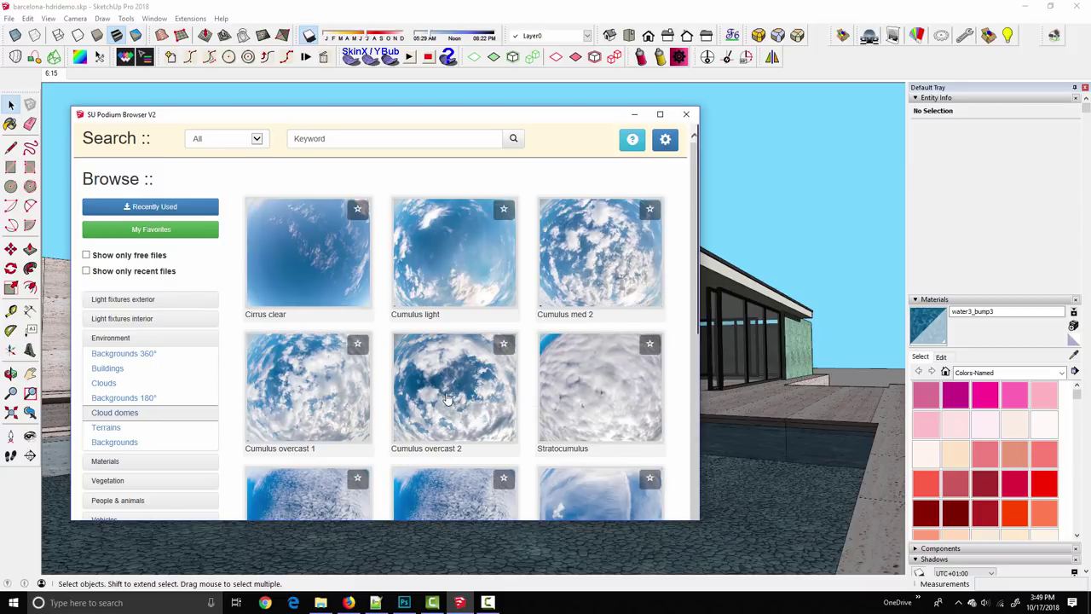
scroll(449, 399, down, 2)
scroll(452, 392, down, 3)
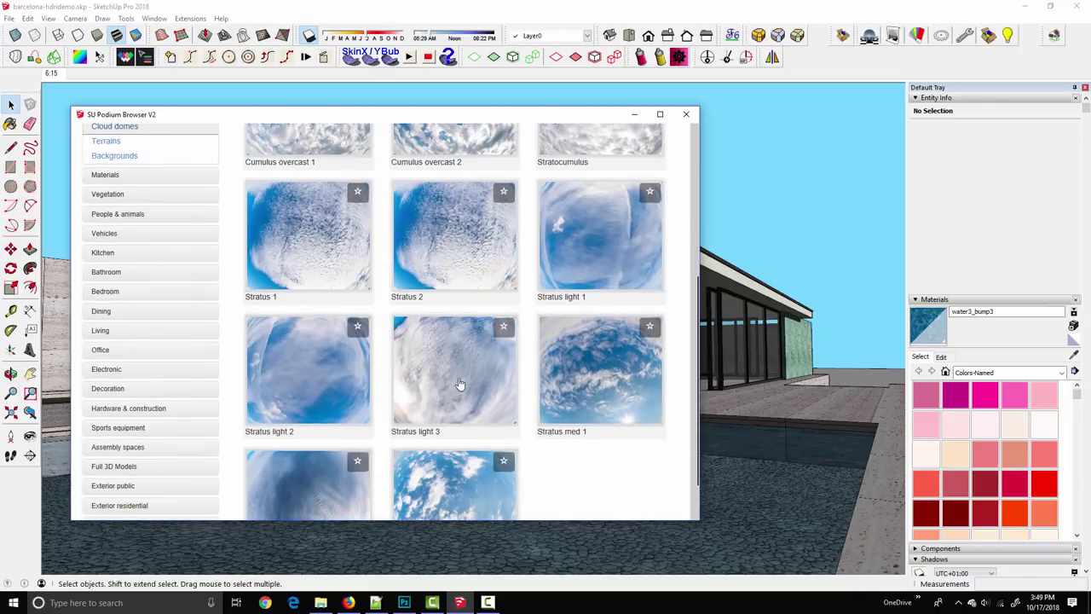
scroll(459, 385, down, 2)
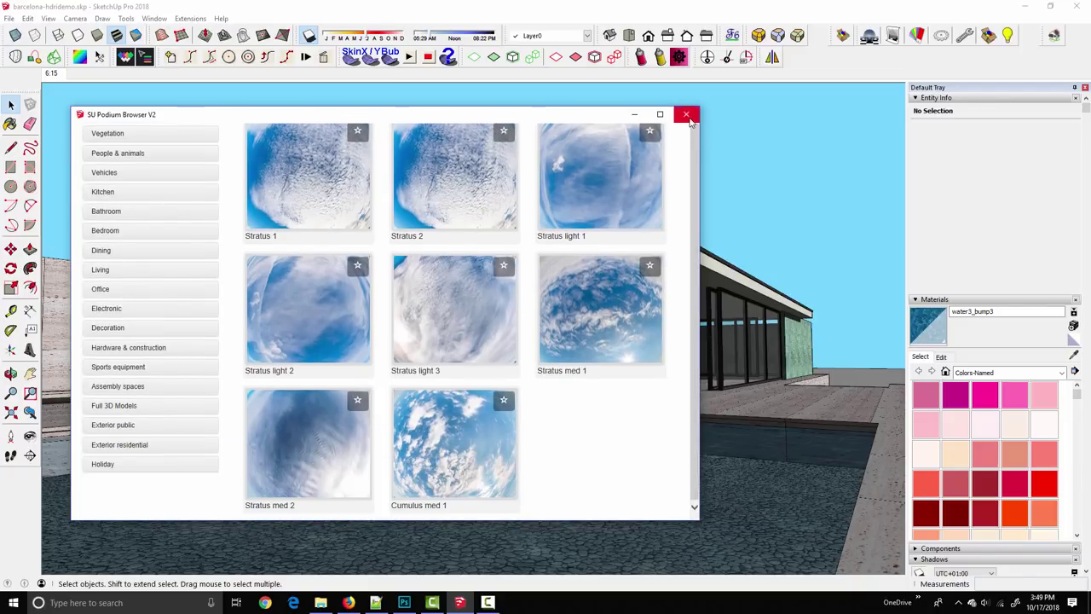
click(687, 116)
click(942, 38)
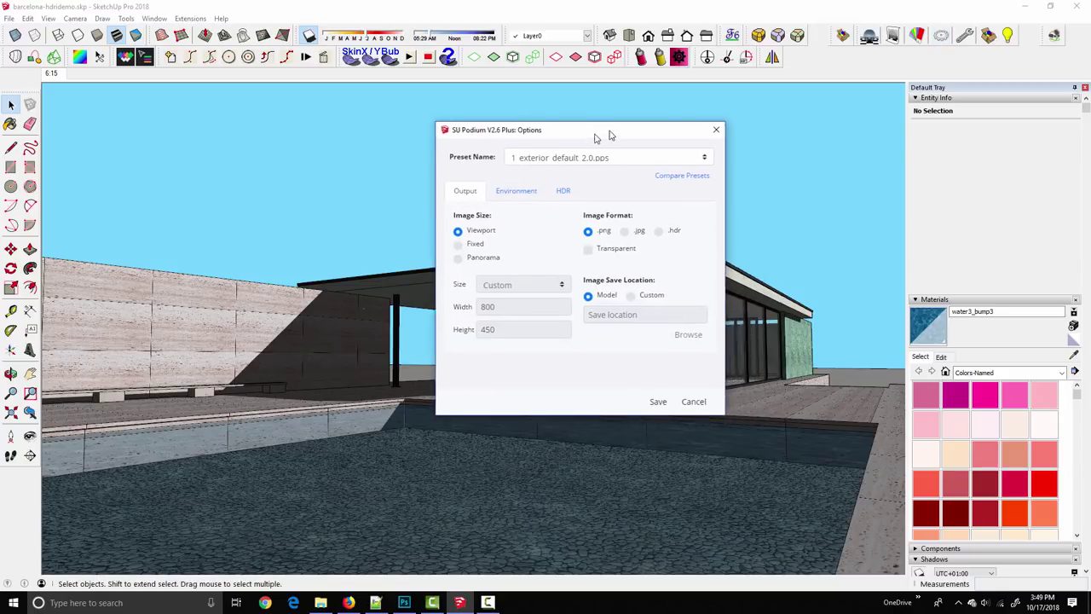
click(604, 247)
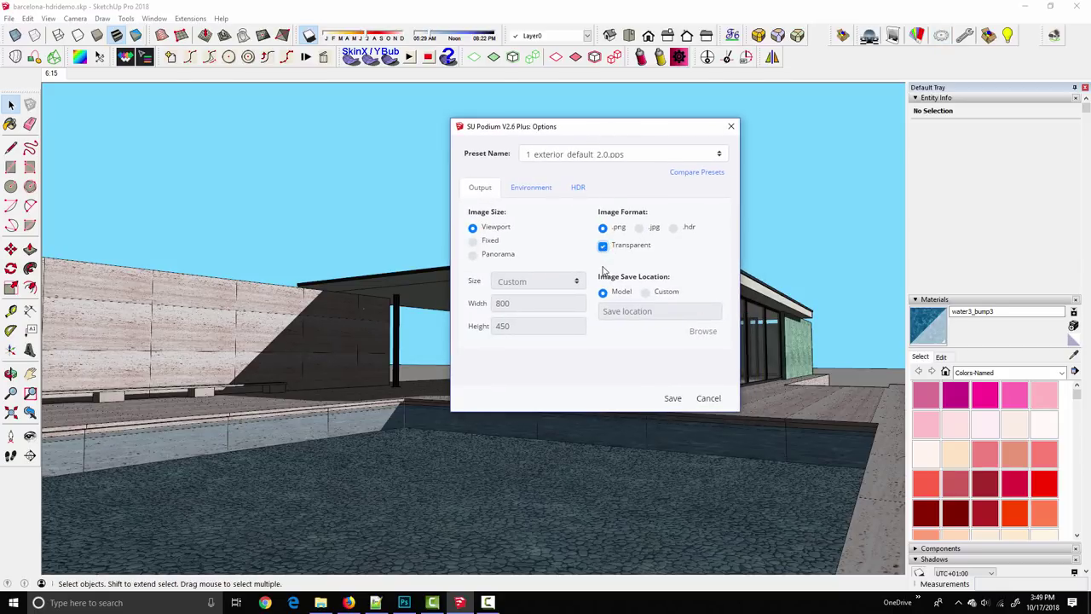
click(731, 126)
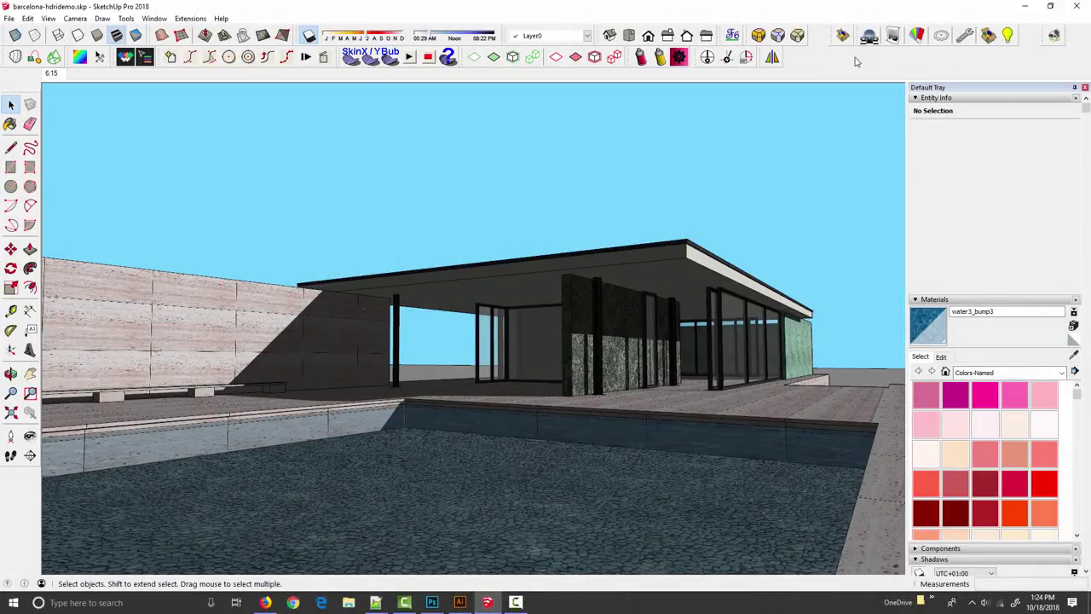
- Change Podium's Environment background from Podium Physical Sky 1 to HDR
click(941, 35)
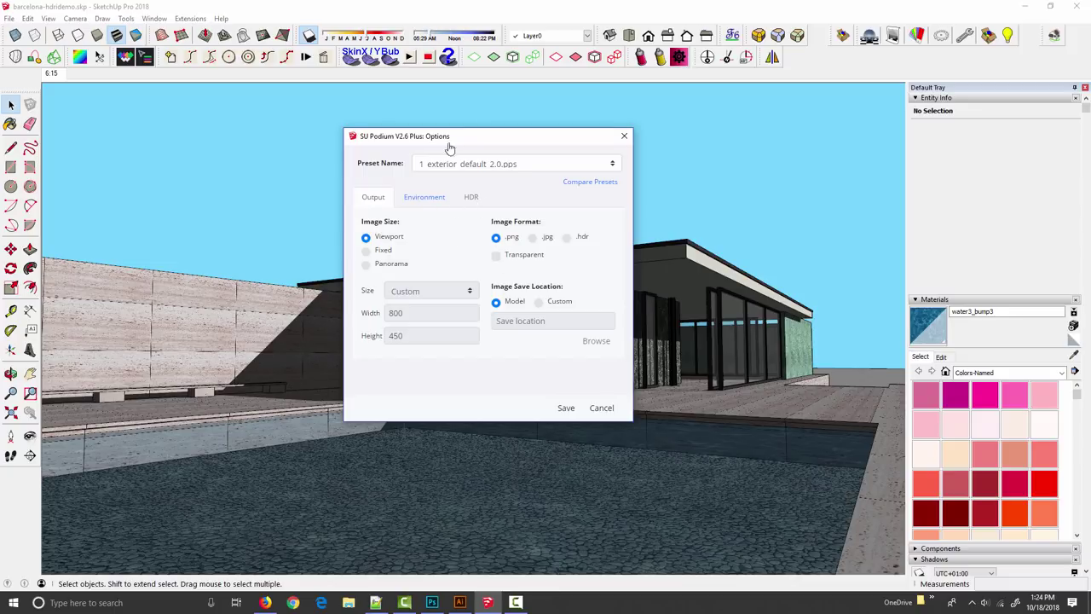
click(426, 204)
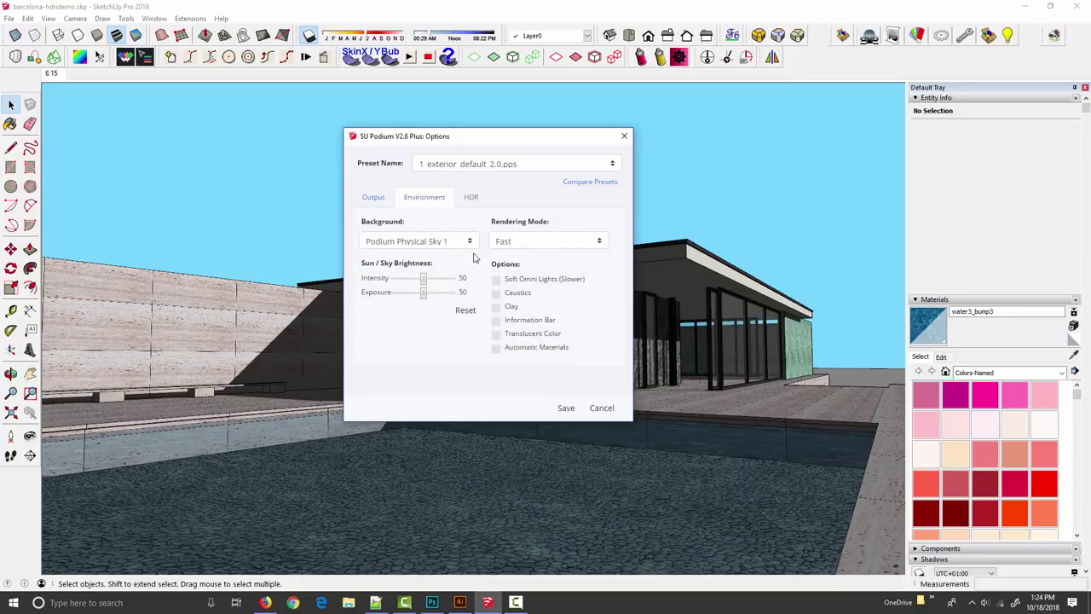
click(461, 243)
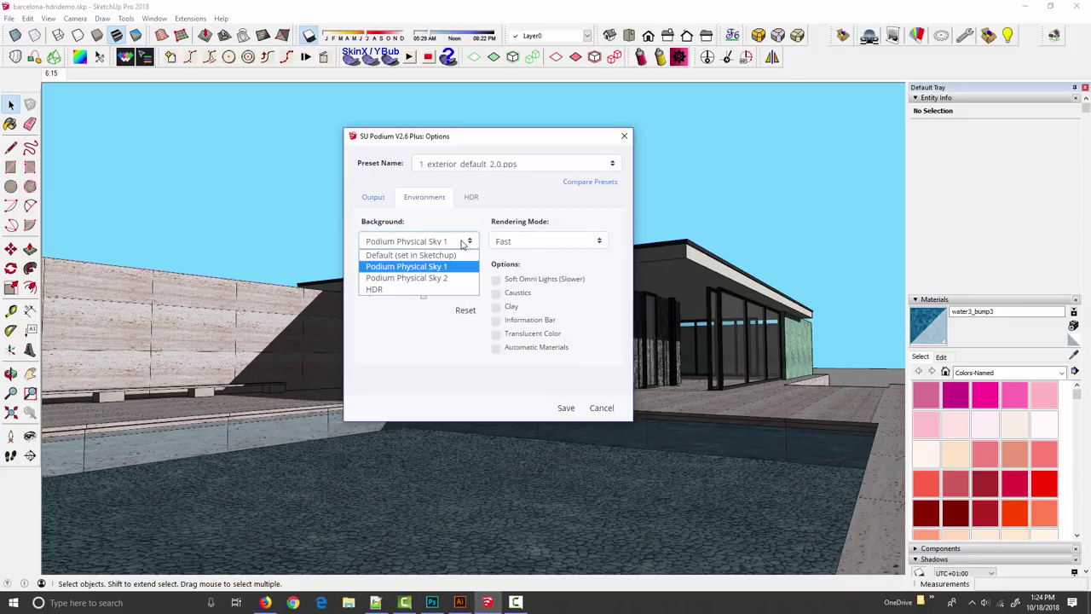
click(383, 291)
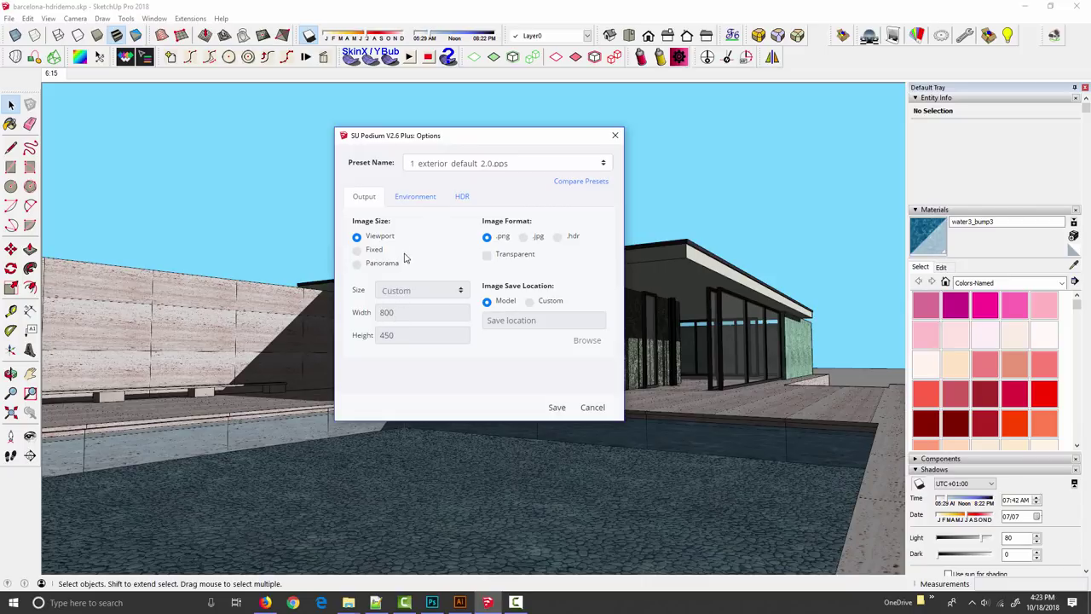
- Pick Sunset1.hdr as the HDR sky texture and begin rotating the panorama
click(415, 197)
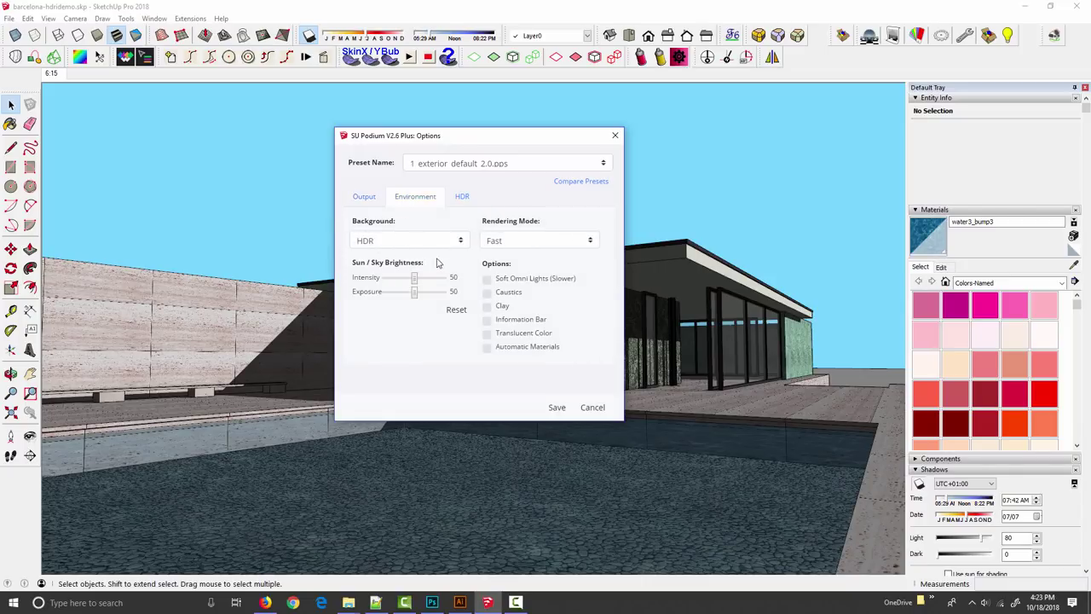
click(462, 198)
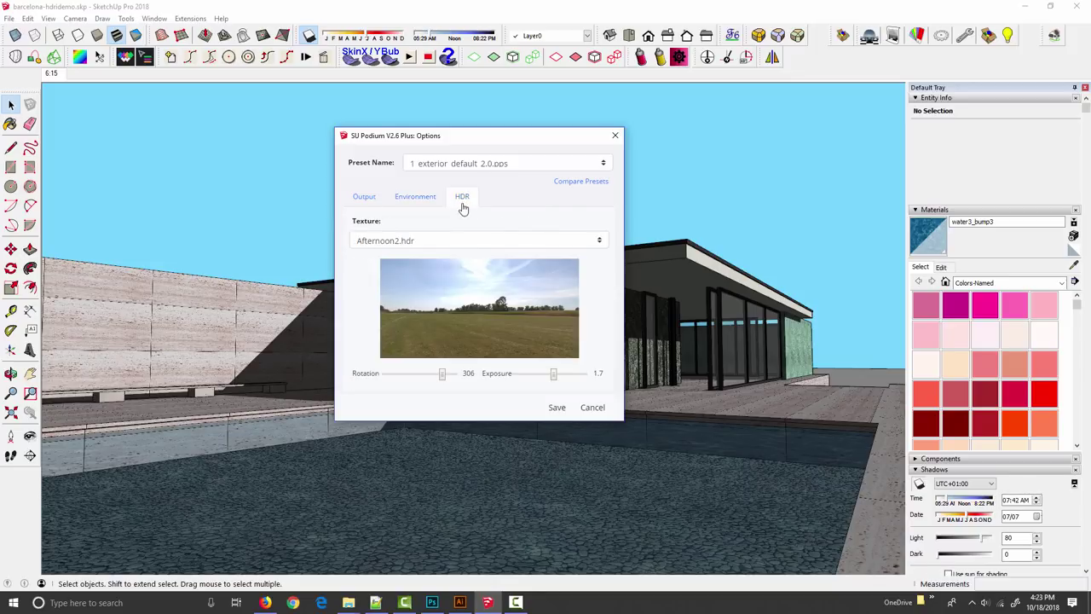
click(465, 242)
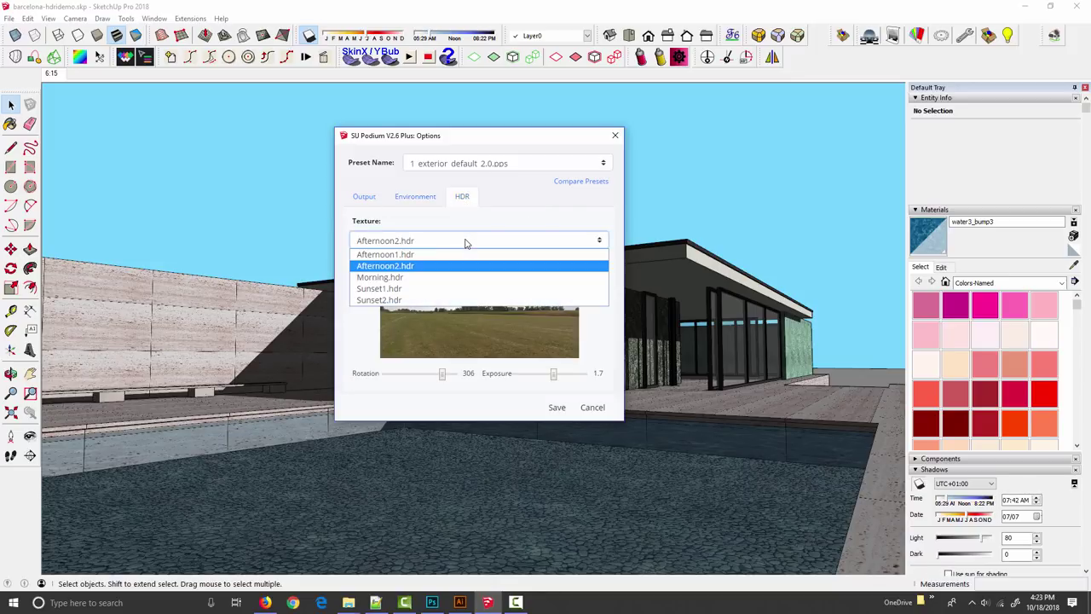
click(388, 290)
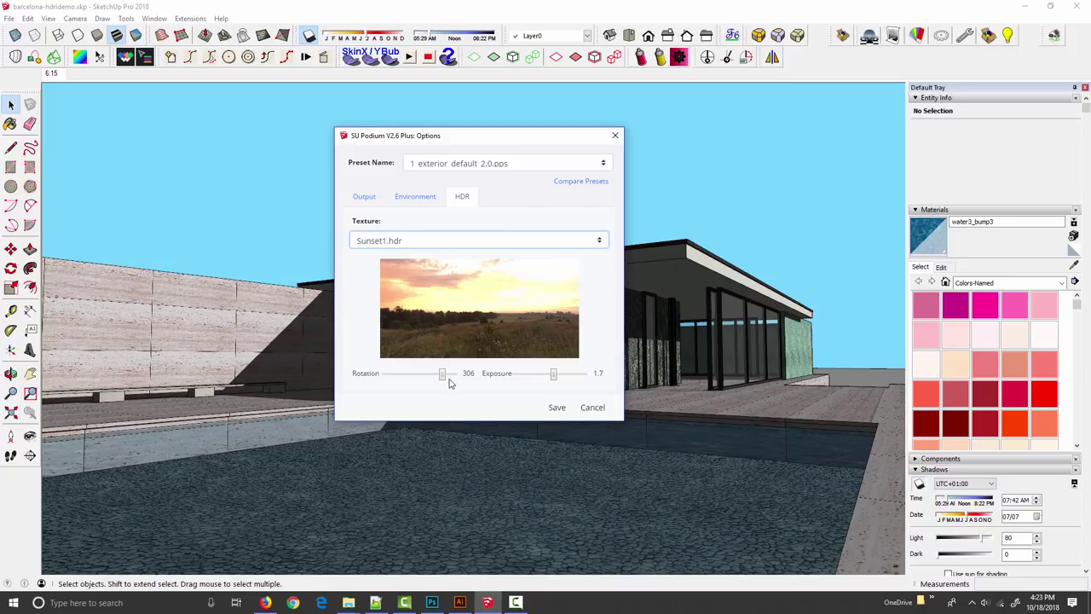
mouse_move(442, 373)
mouse_down()
mouse_move(401, 373)
mouse_move(441, 373)
mouse_move(402, 374)
mouse_move(430, 376)
mouse_up()
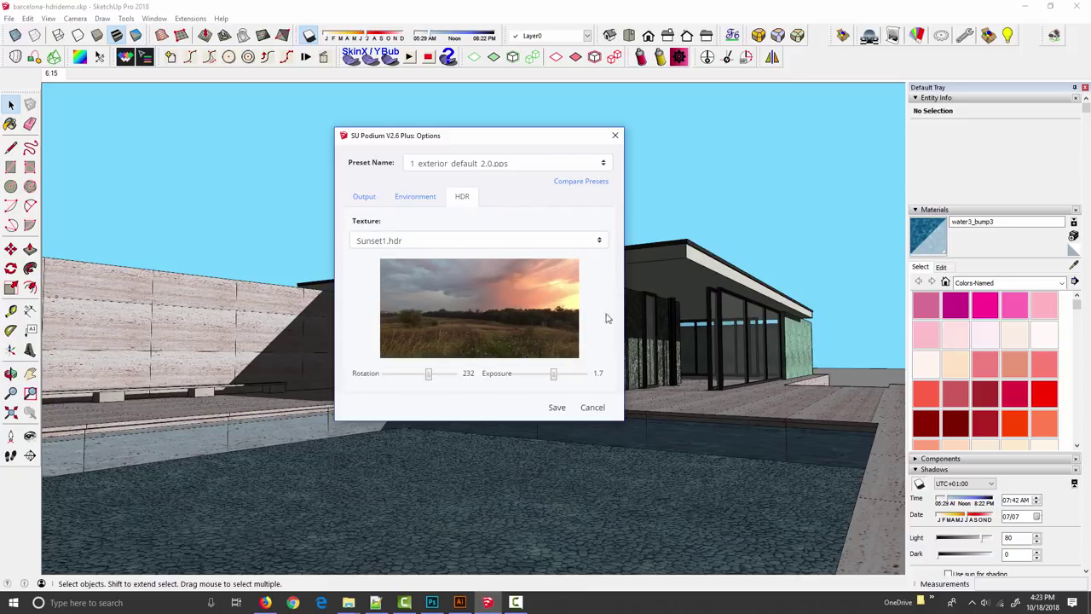
- Adjust the Sunset1.hdr sky rotation to 254 and lower its exposure to 1.2
middle_drag(757, 230, 512, 222)
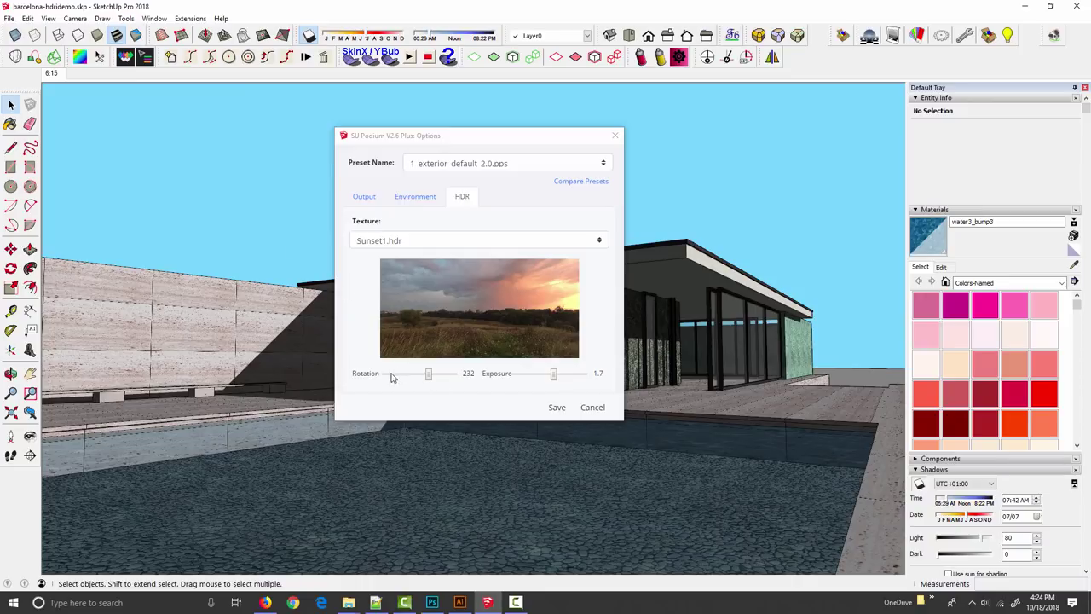
mouse_move(429, 378)
mouse_down()
mouse_move(419, 377)
mouse_move(451, 382)
mouse_move(426, 380)
mouse_up()
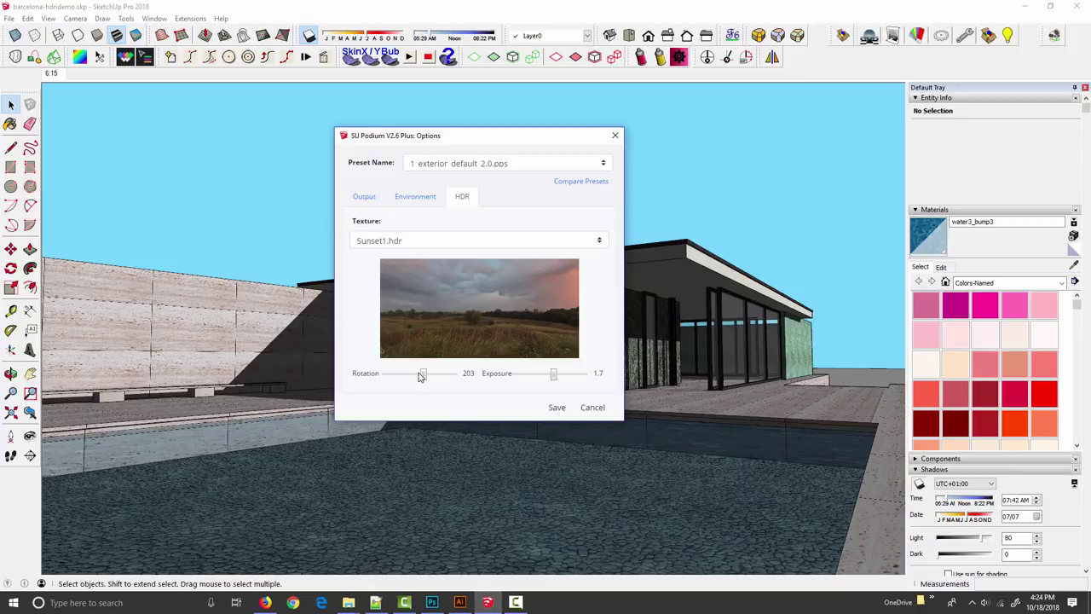
drag(421, 379, 383, 374)
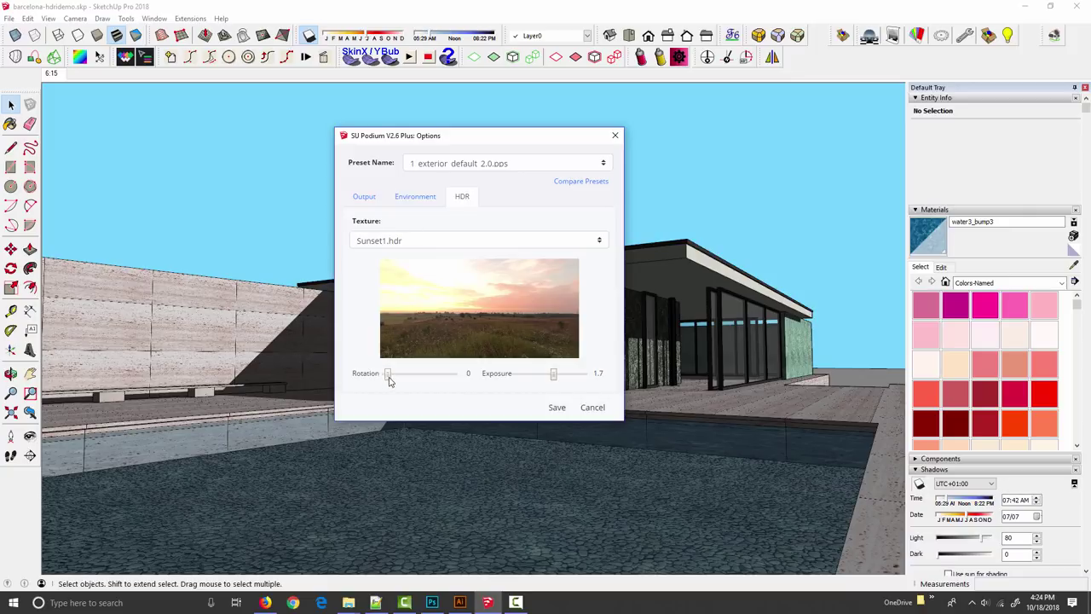
drag(389, 380, 433, 381)
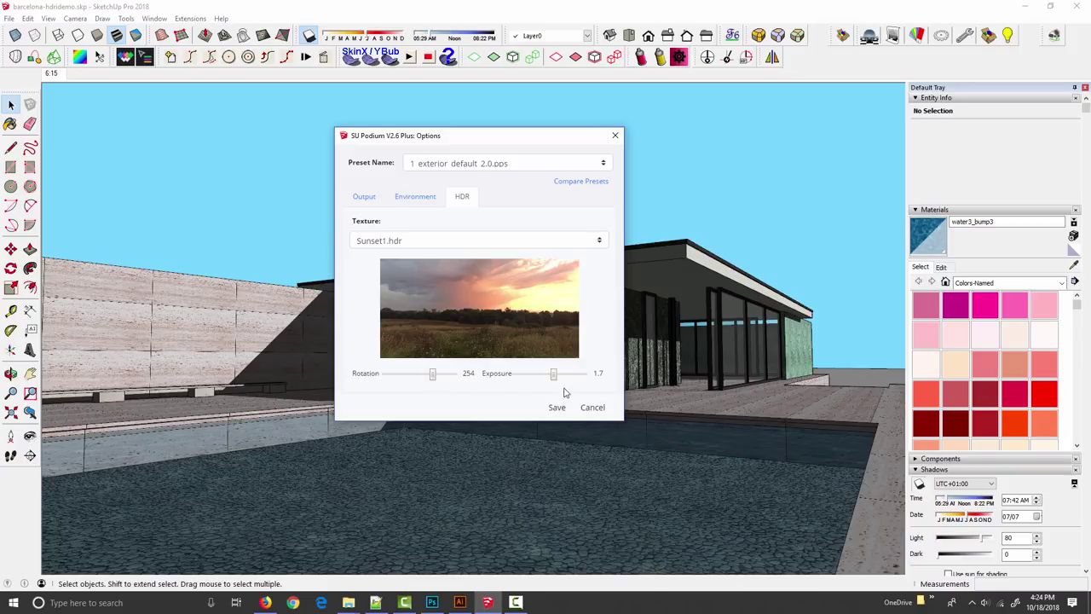
mouse_move(553, 377)
mouse_down()
mouse_move(530, 375)
mouse_move(571, 376)
mouse_move(517, 377)
mouse_move(543, 377)
mouse_up()
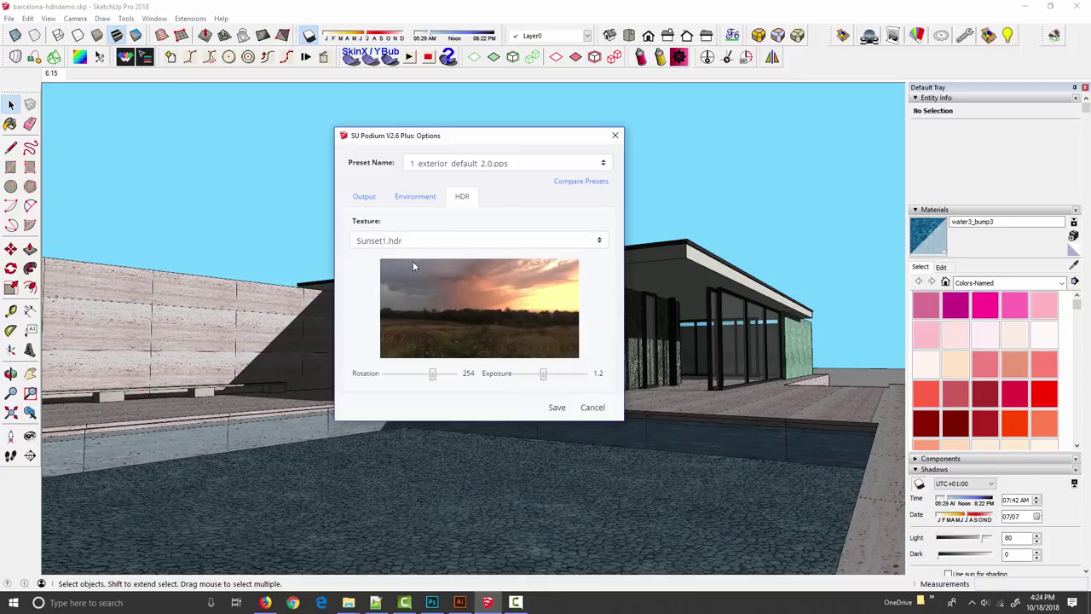
- Save the Podium HDR settings and start a render of the current view
click(556, 408)
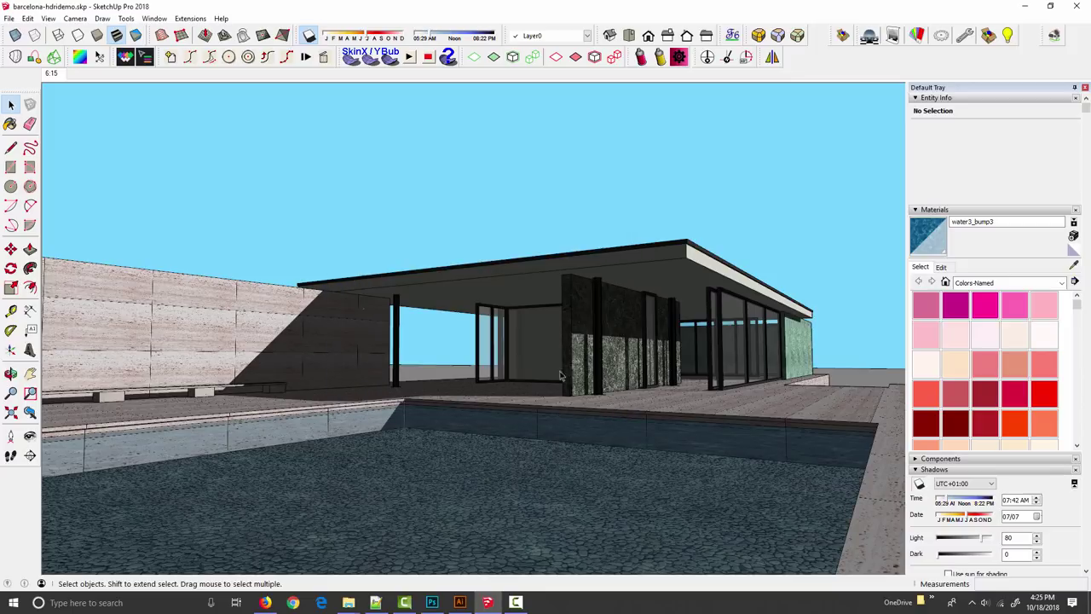
click(942, 35)
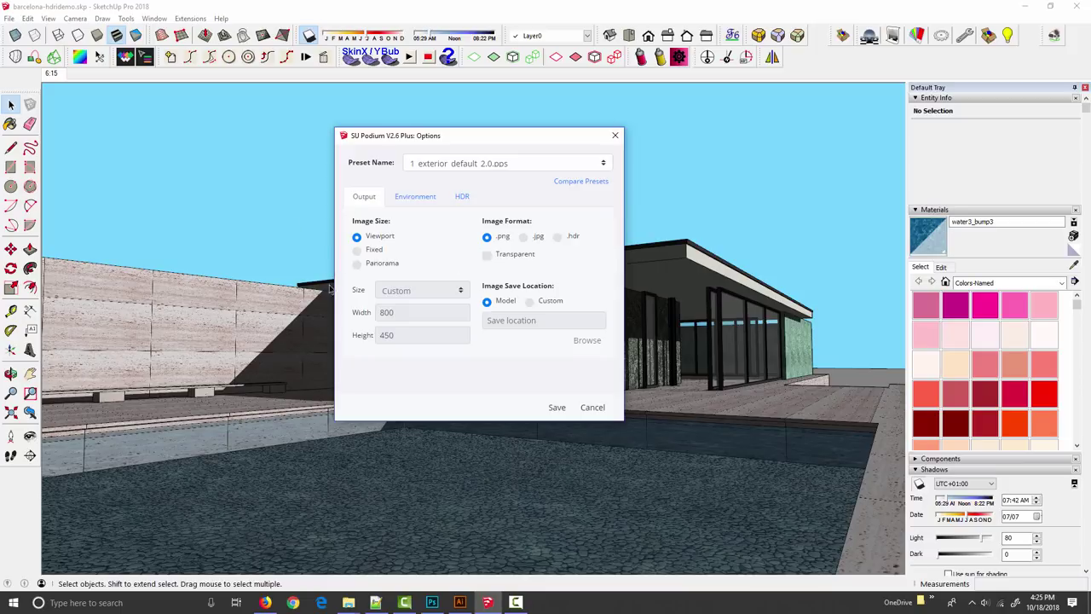
click(557, 407)
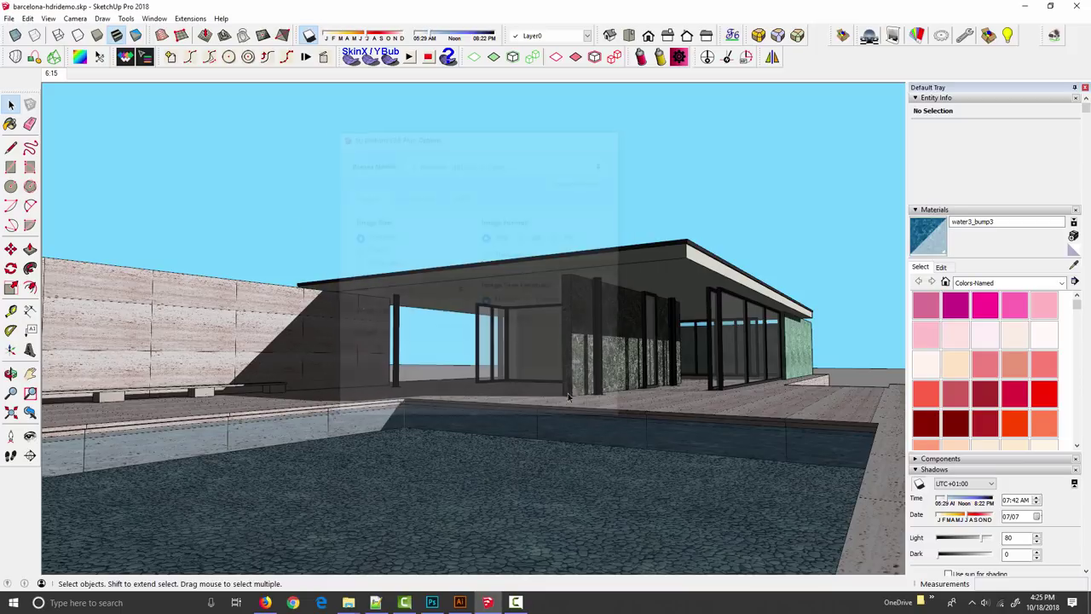
click(870, 35)
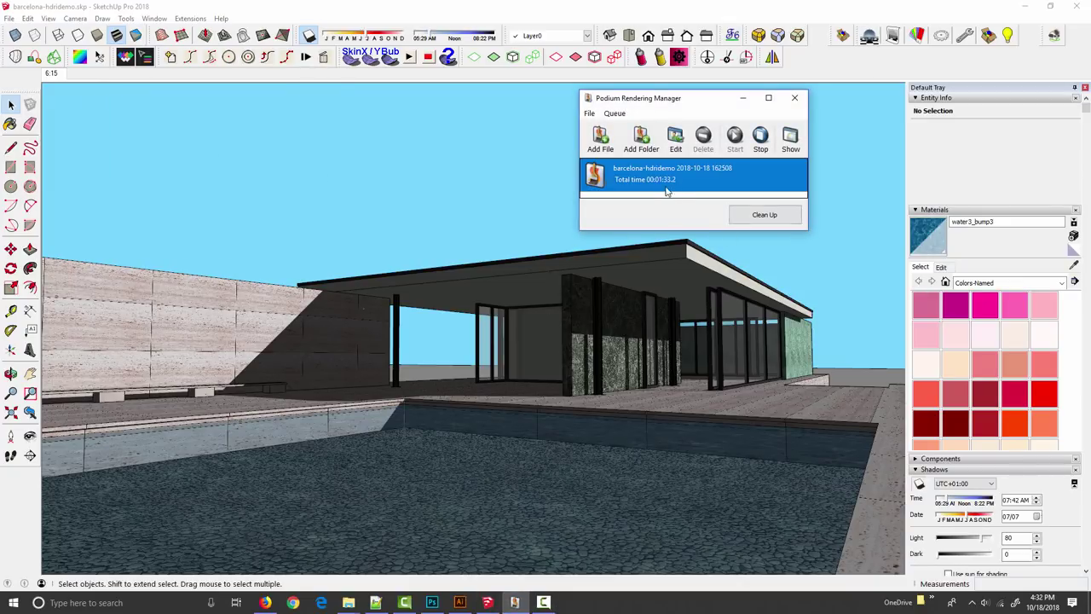
- View the finished sunset render of barcelona-hdridemo, then close the preview
click(790, 143)
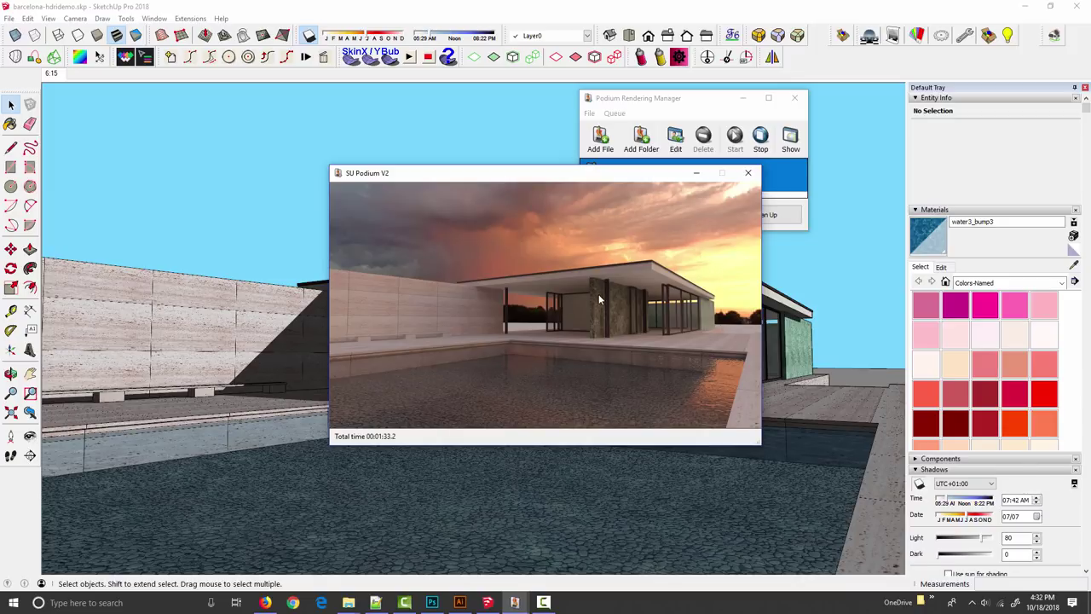
click(747, 172)
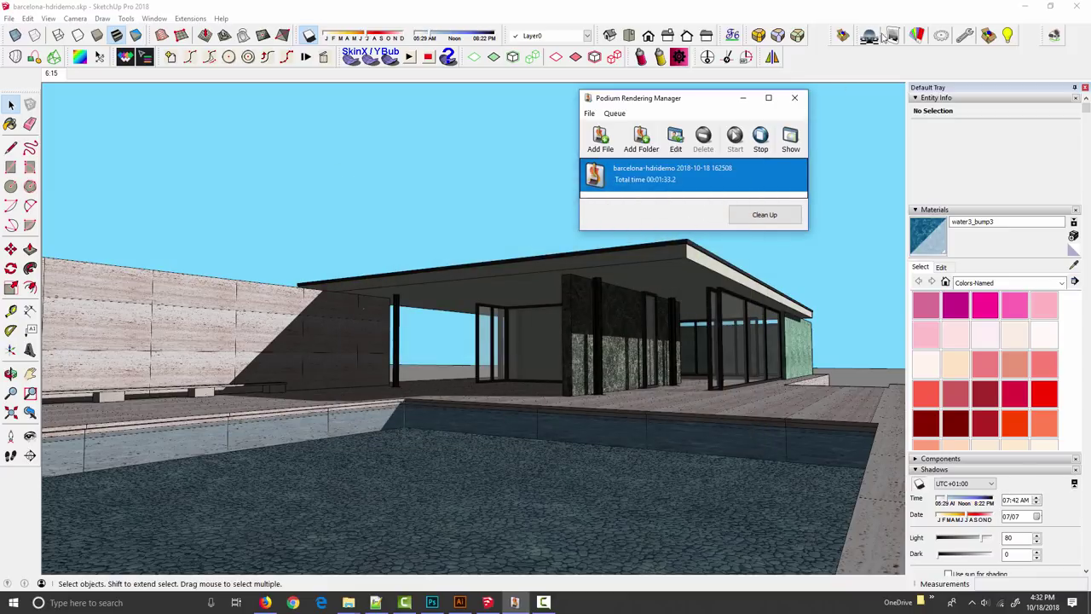
- Switch the HDR sky to Afternoon1.hdr at rotation 59 and exposure 1.8, and save
click(941, 35)
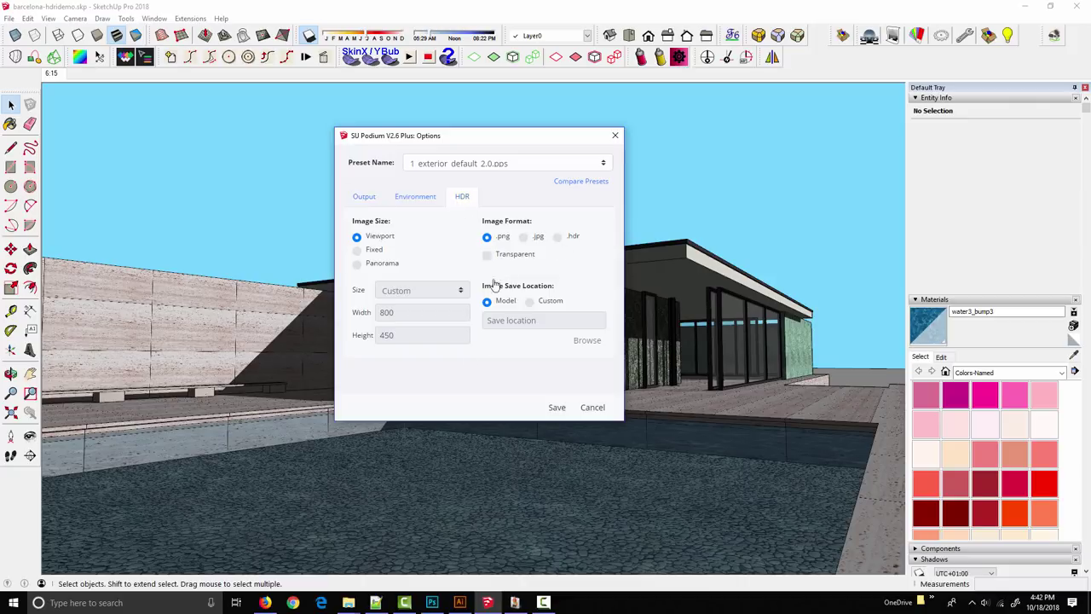
click(491, 242)
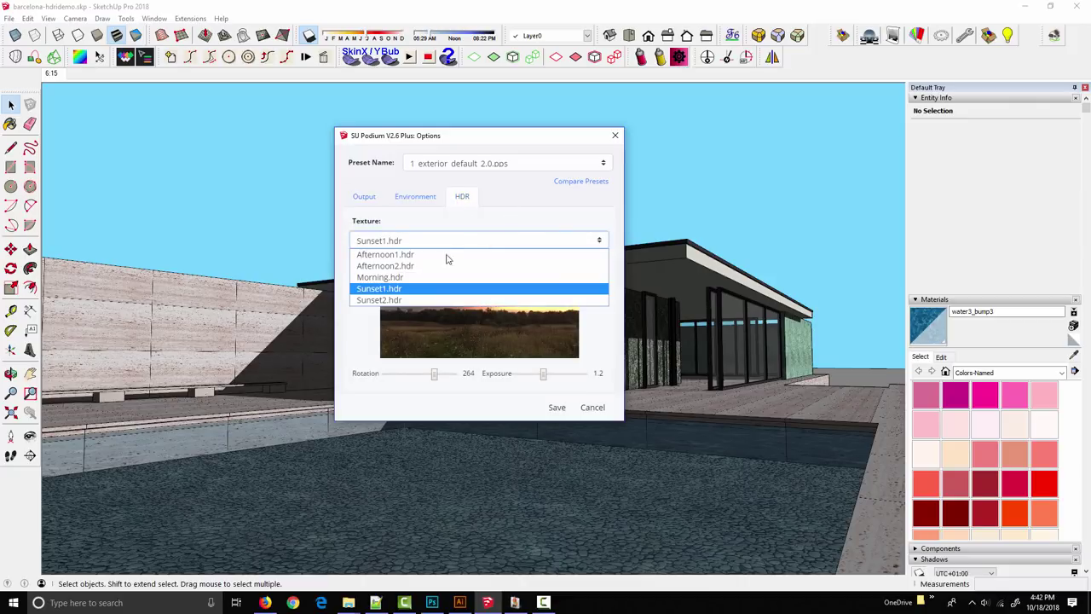
click(410, 263)
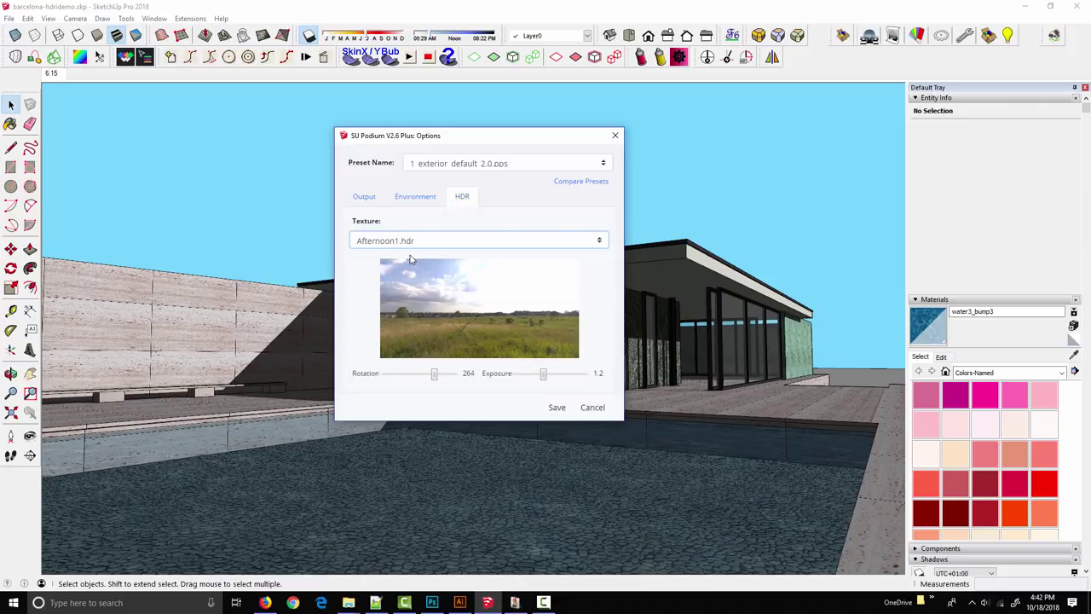
drag(438, 378, 398, 388)
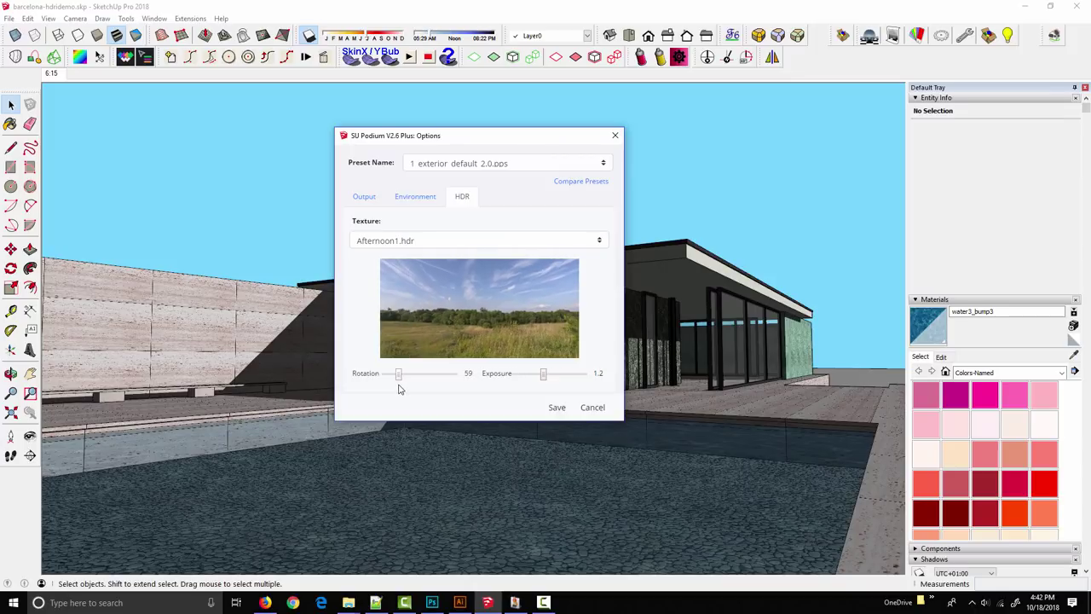
drag(543, 376, 554, 380)
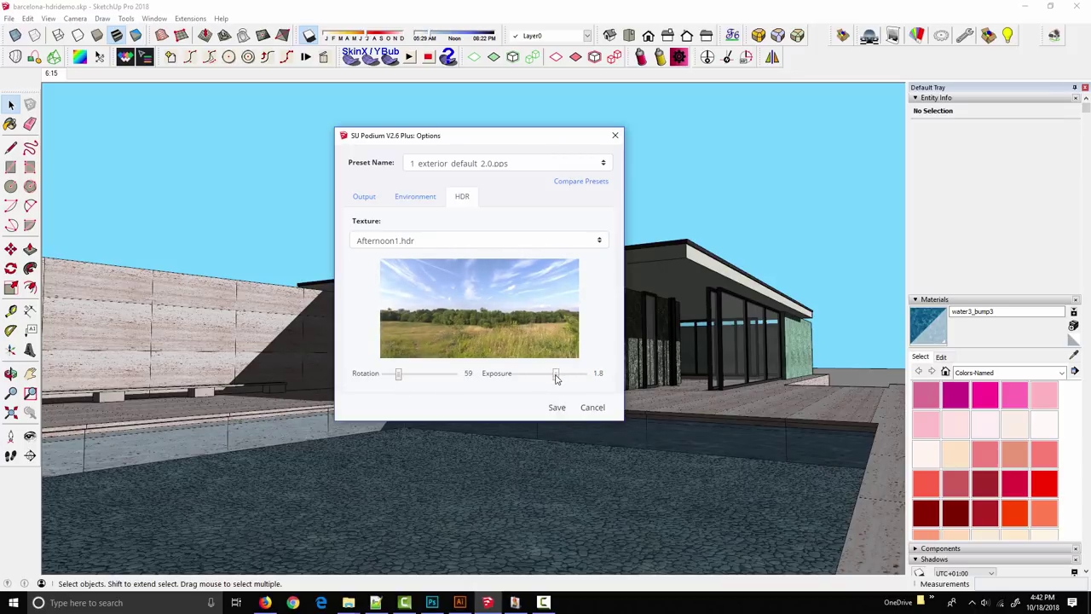
click(556, 408)
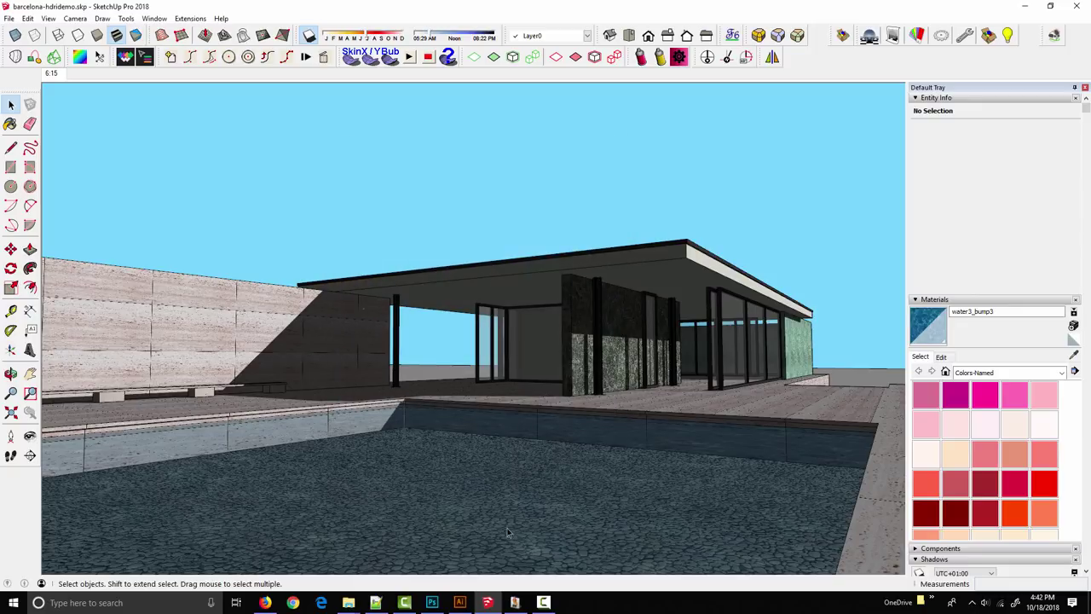
- Clean up the finished job in the Rendering Manager and start a new render
click(517, 602)
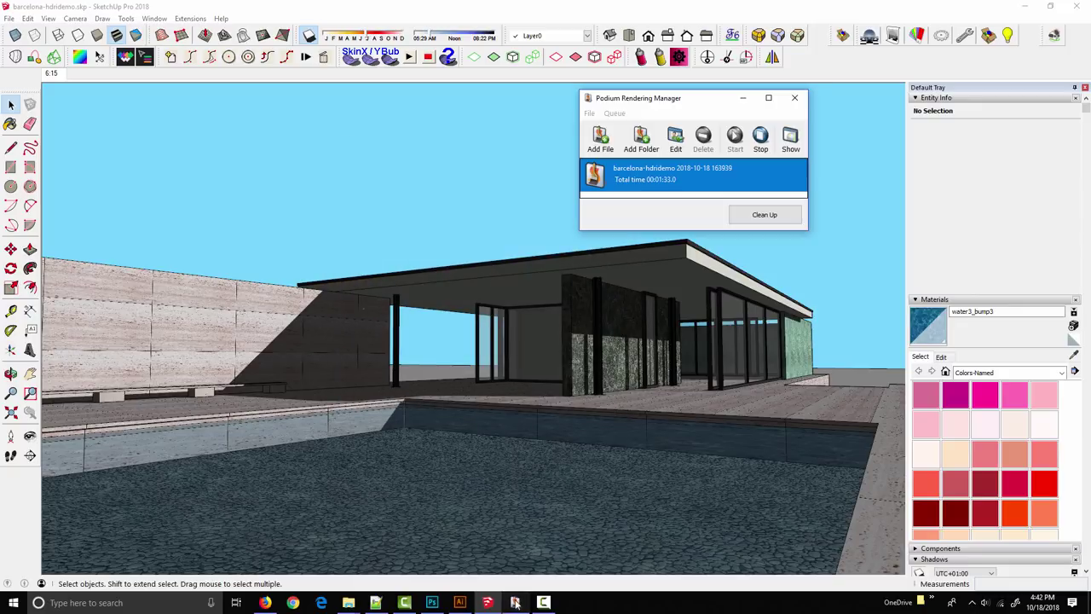
click(759, 218)
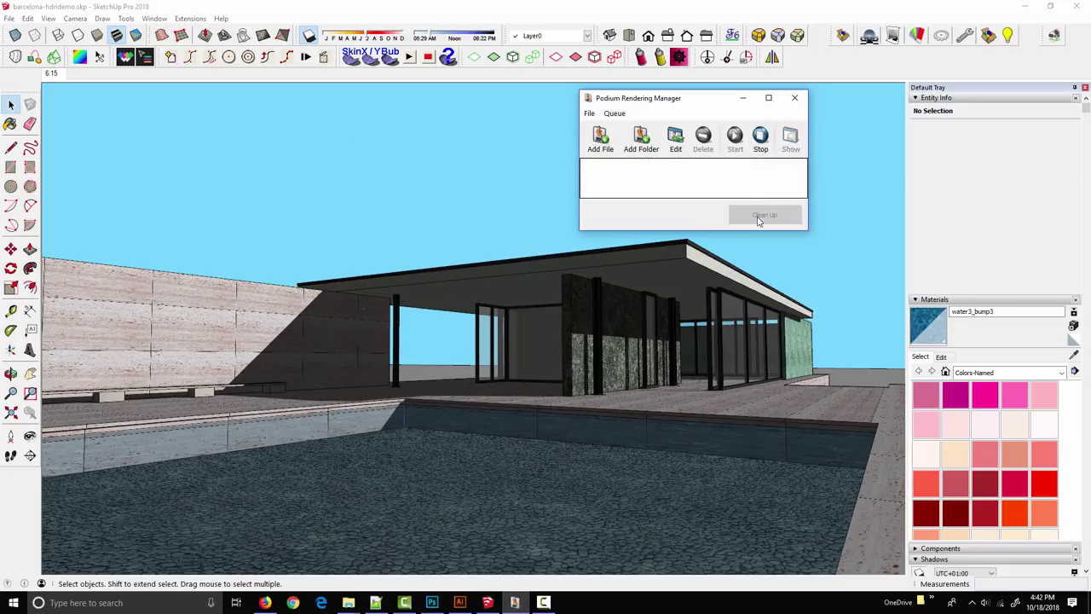
click(794, 97)
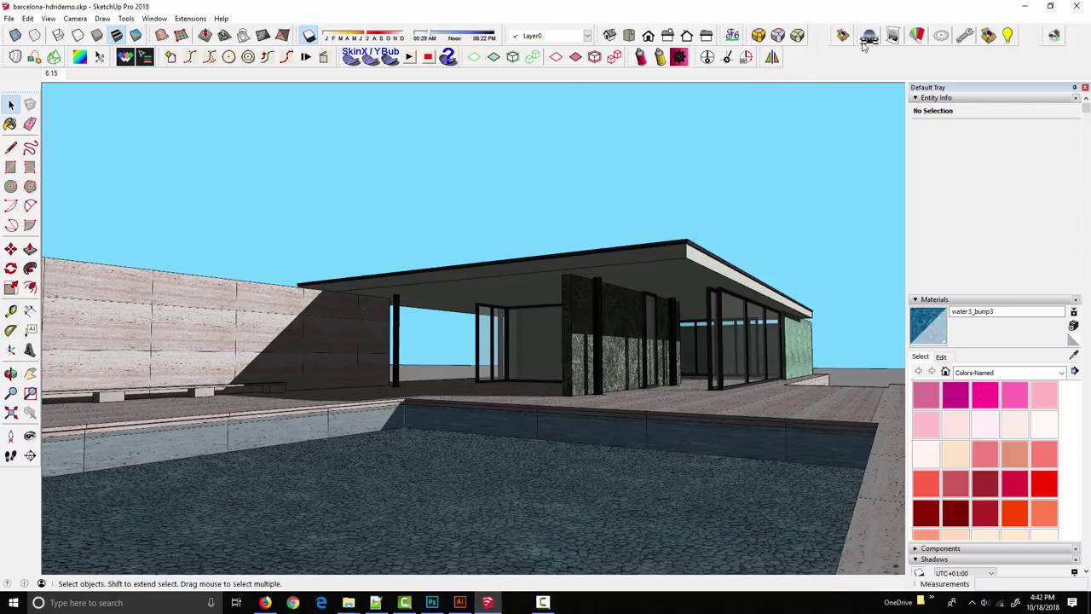
click(869, 38)
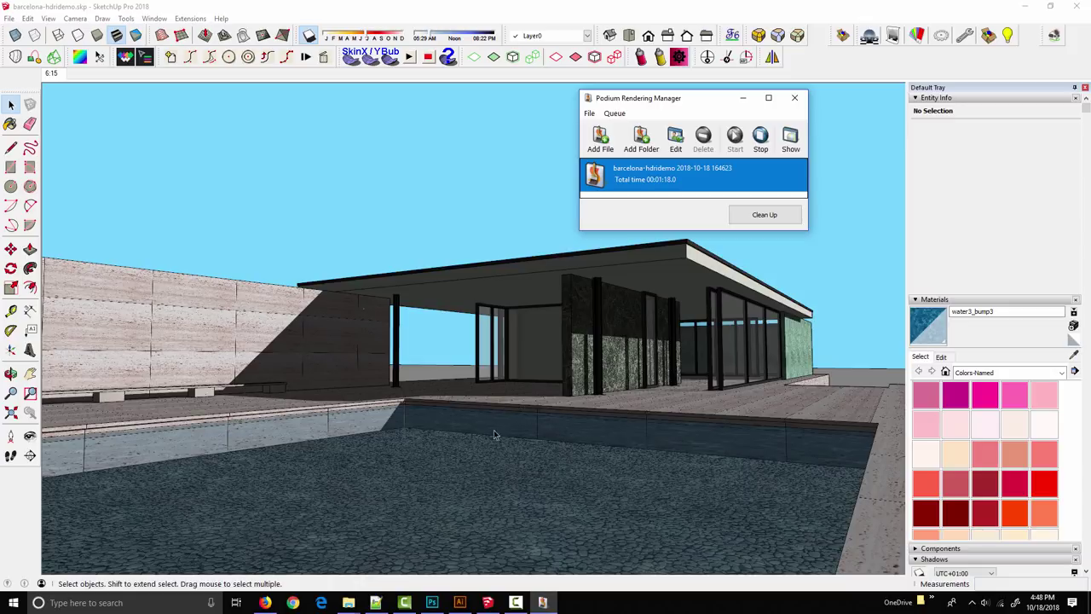
- Inspect the new afternoon-sky render, then close the preview
click(782, 154)
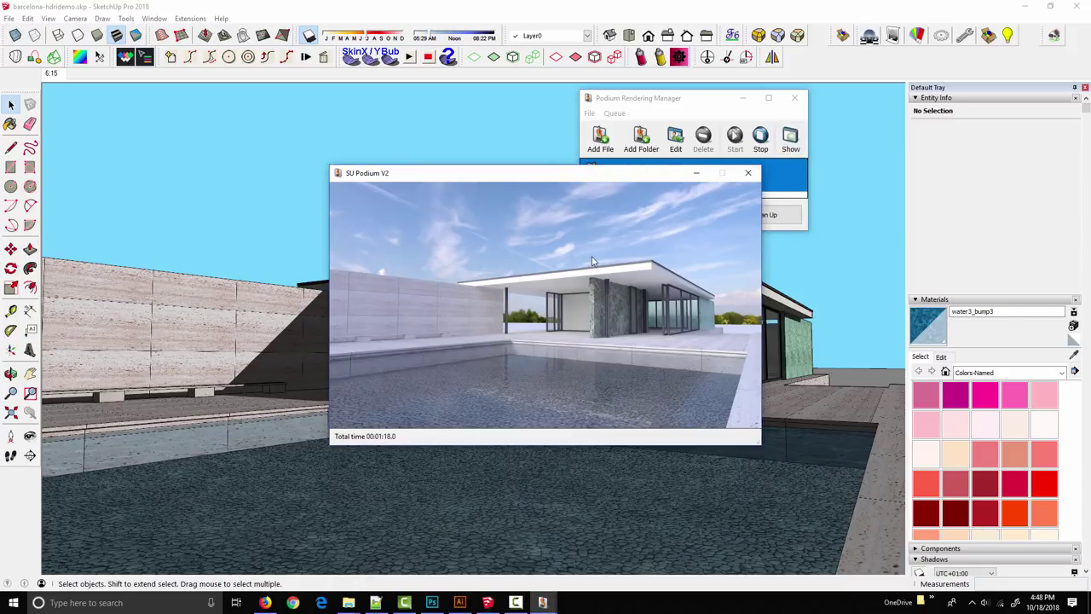
drag(607, 182, 614, 159)
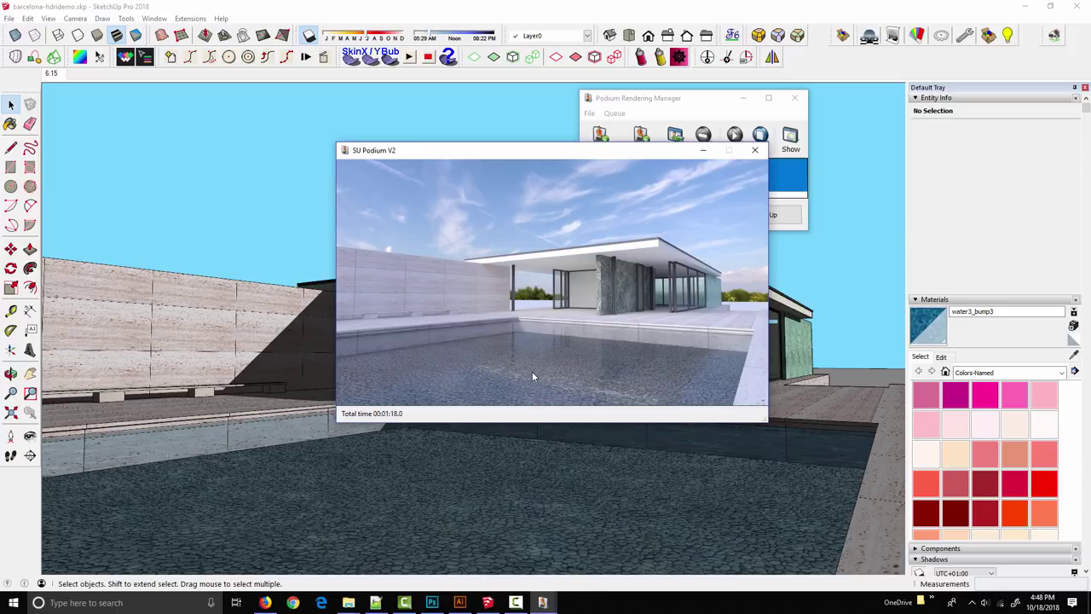
click(754, 150)
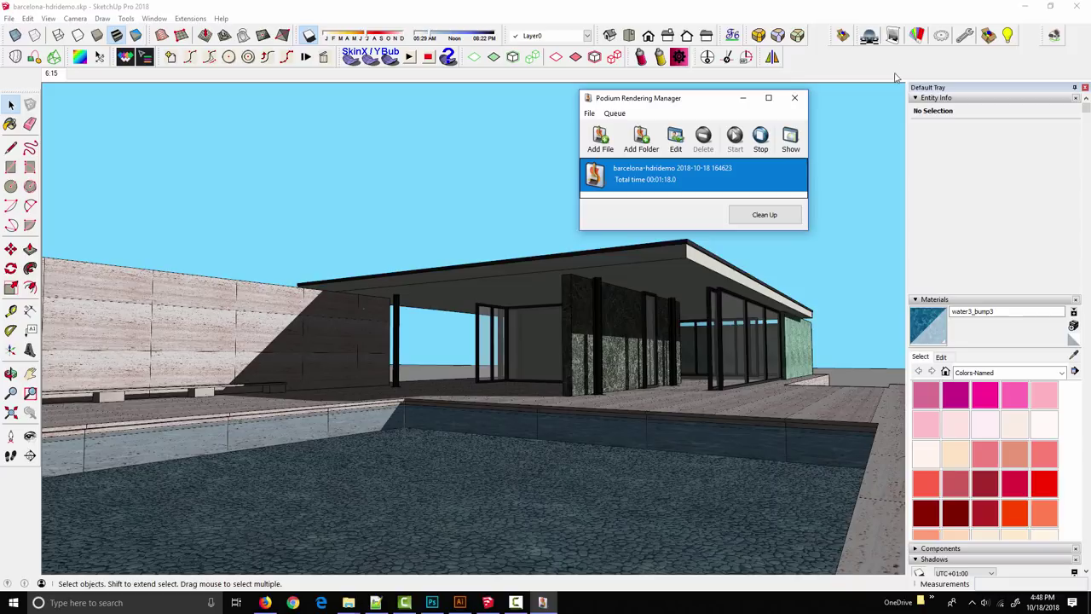
- Confirm Afternoon1.hdr stays the HDR texture and bring the finished pool pavilion render forward
click(947, 37)
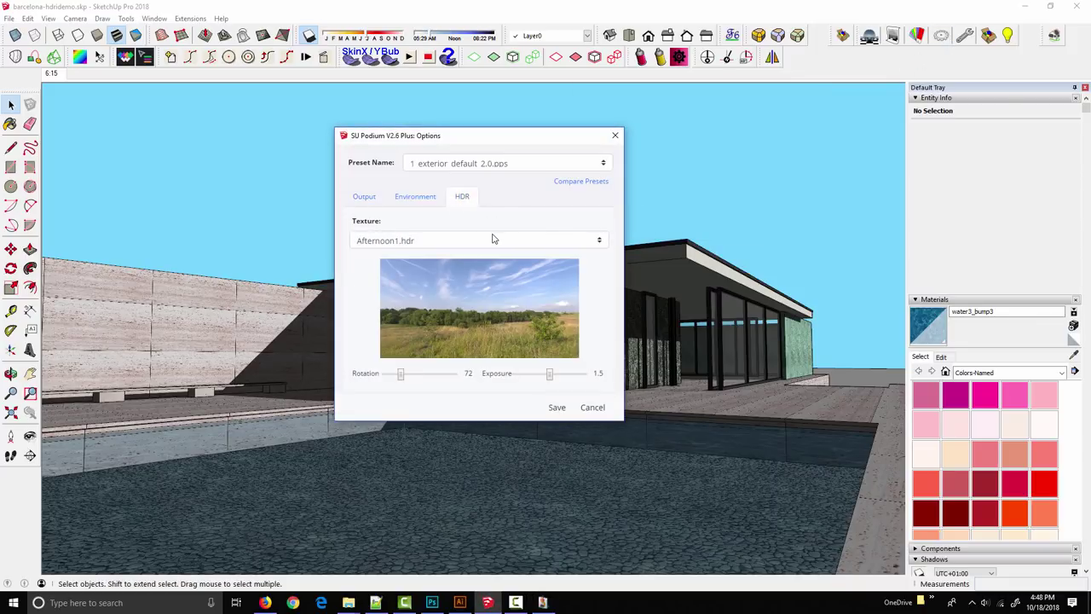
click(509, 241)
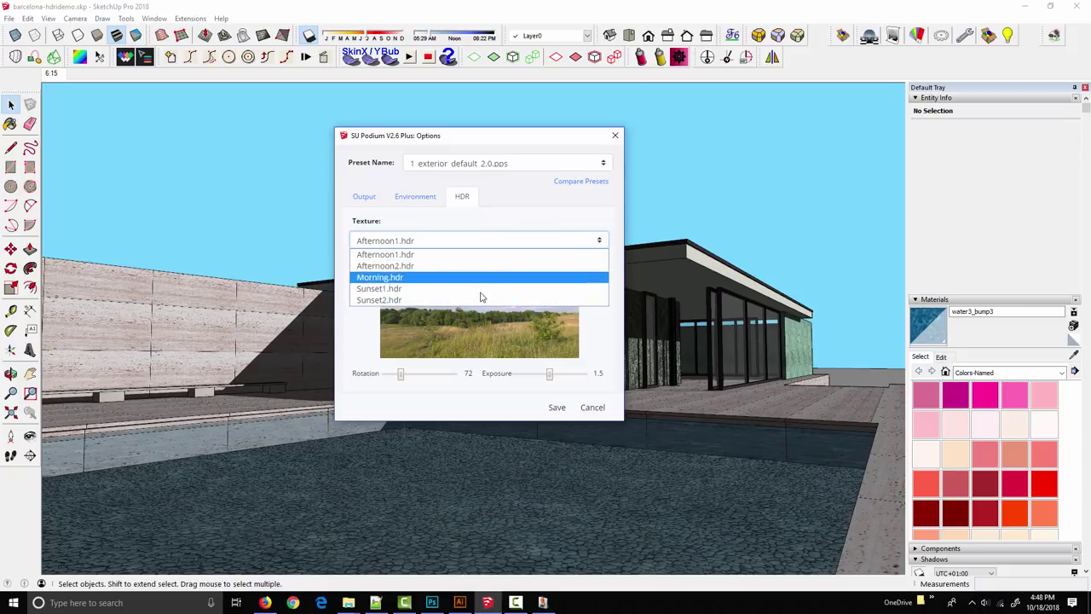
click(502, 240)
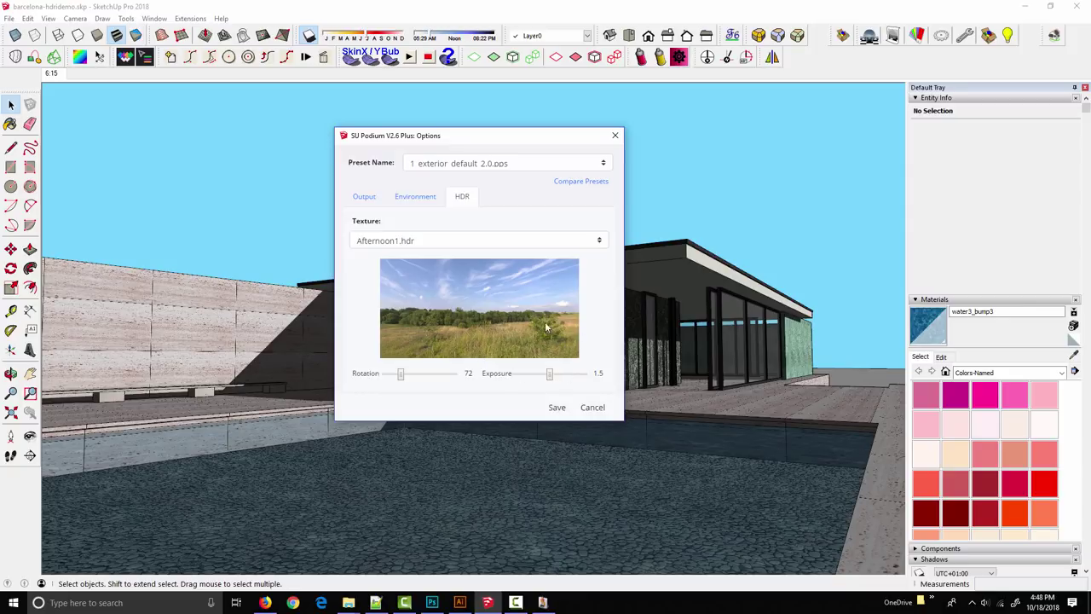
click(442, 242)
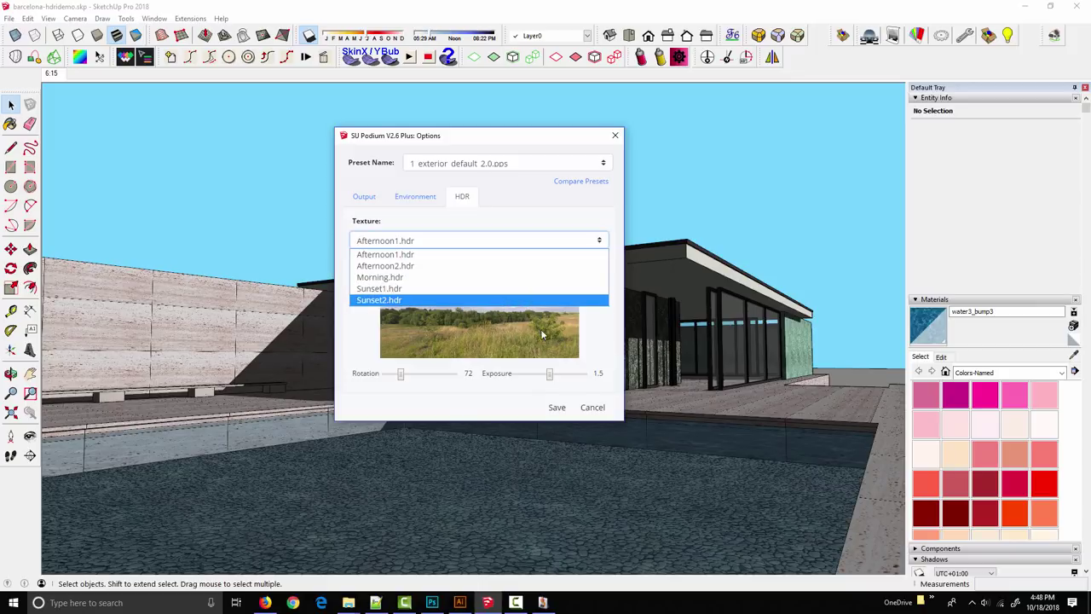
click(553, 227)
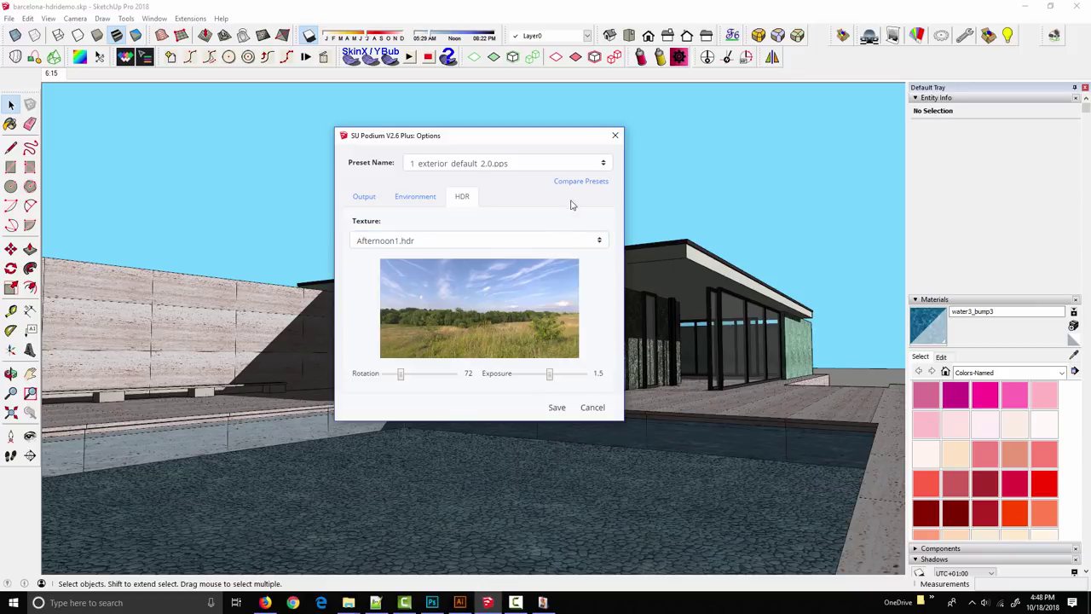
click(542, 602)
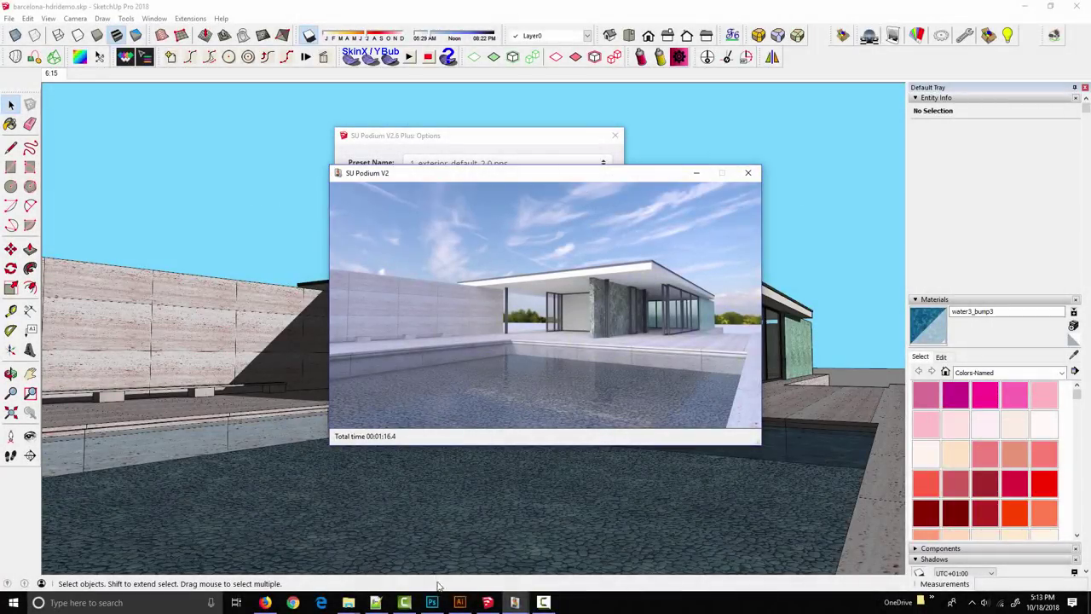
- Zoom the Exterior Default render to 300% to inspect the pavilion's corner, then return to 100%
click(432, 601)
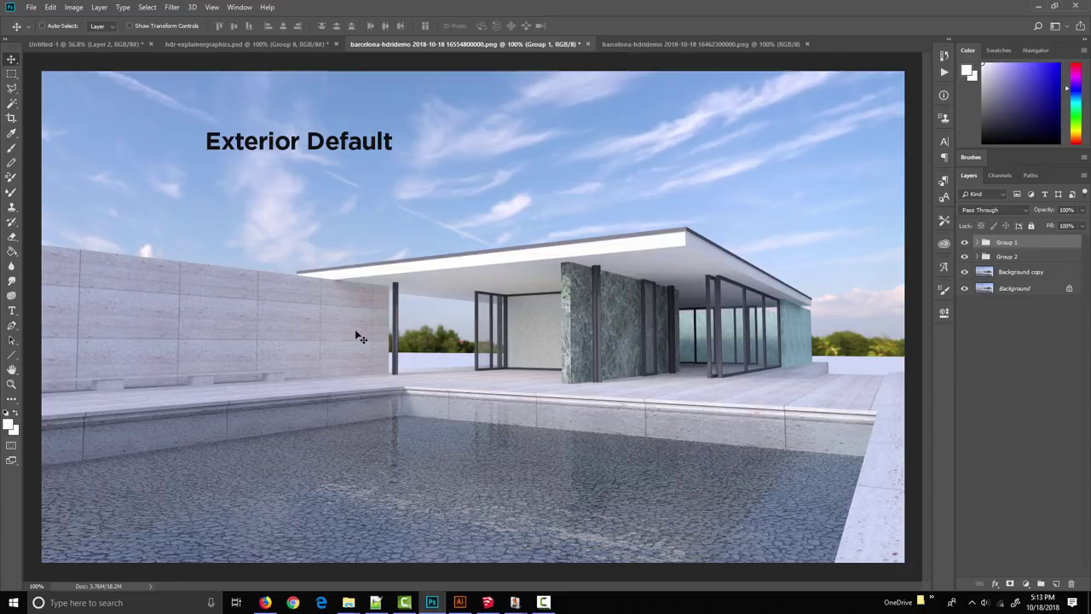
key(ctrl+plus)
key(ctrl+plus)
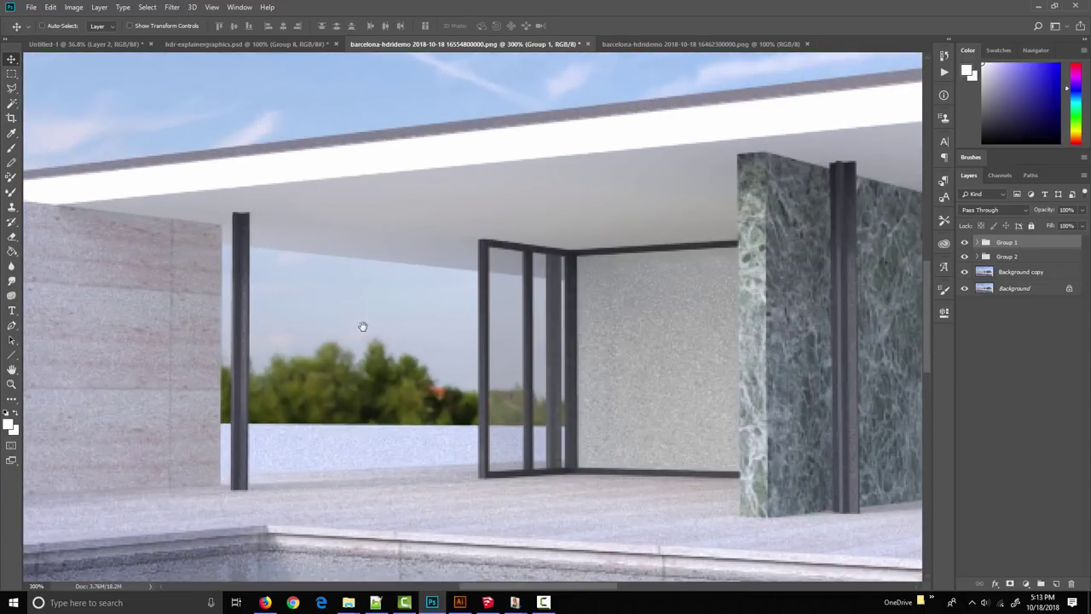
drag(506, 364, 508, 280)
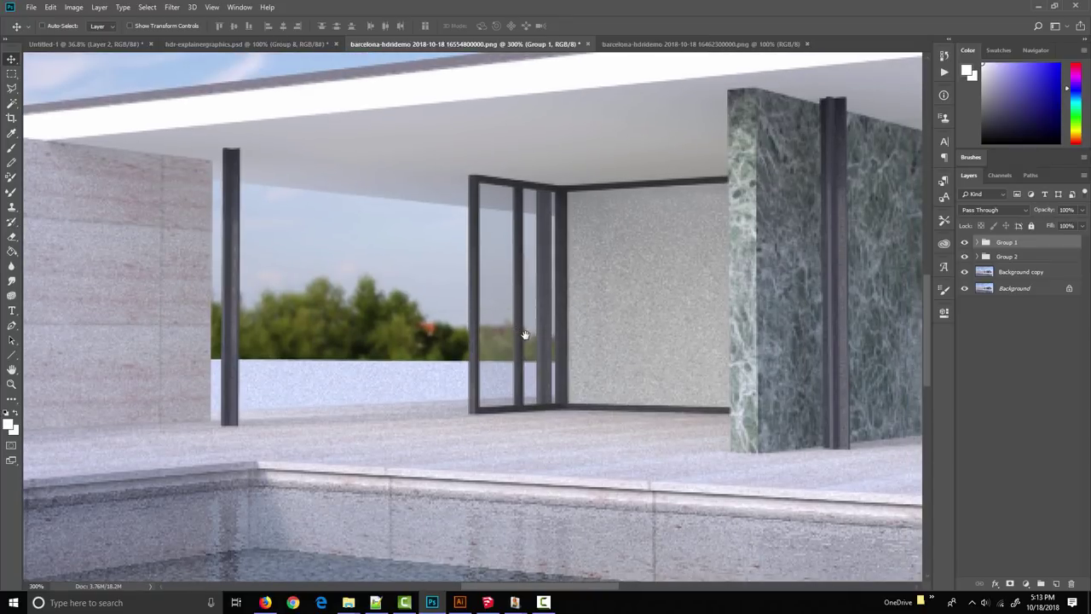
key(ctrl+minus)
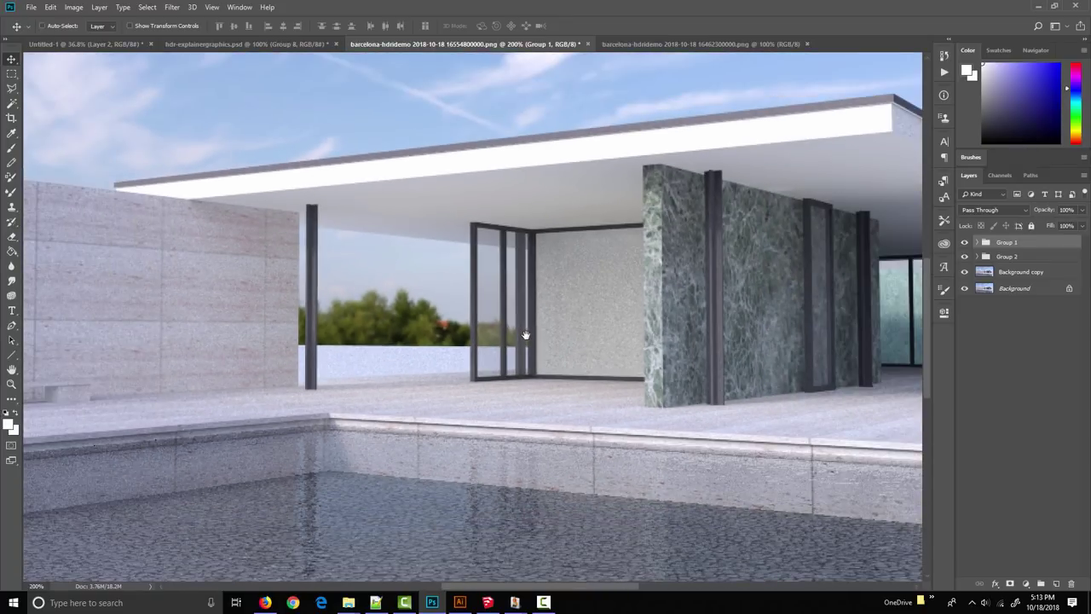
scroll(512, 341, left, 5)
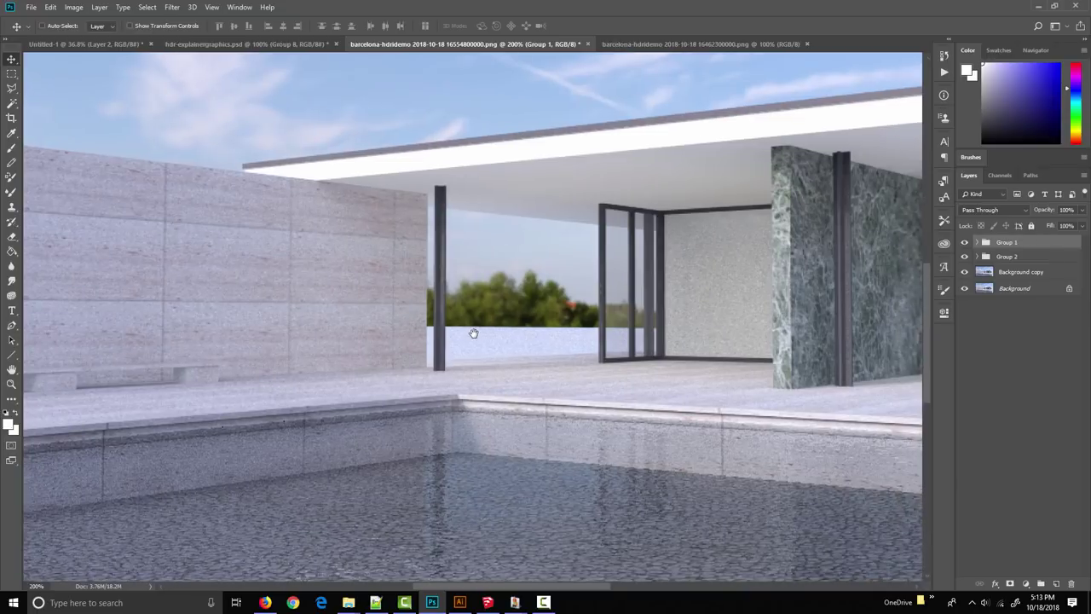
drag(471, 332, 453, 329)
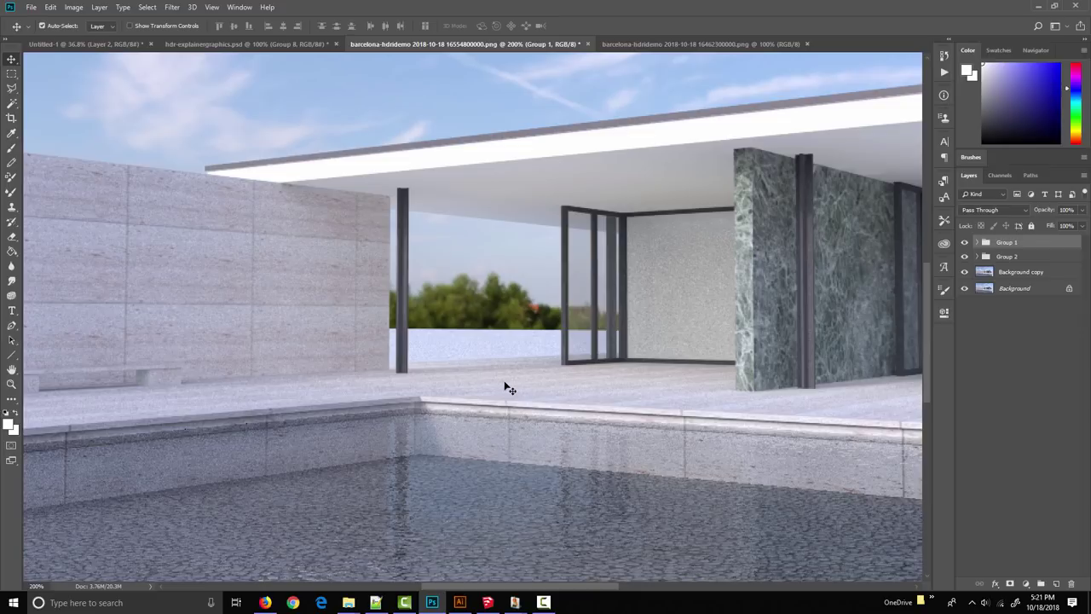
key(ctrl+minus)
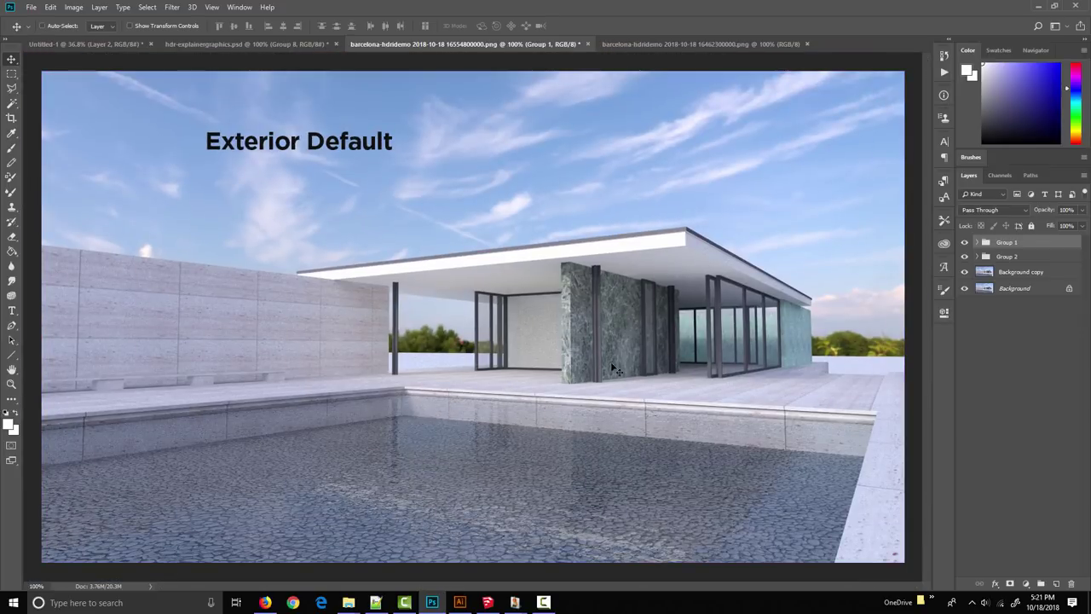
- Toggle Group 1 to compare Exterior Default with Exterior Fine AA, then magnify the marble wall
click(965, 242)
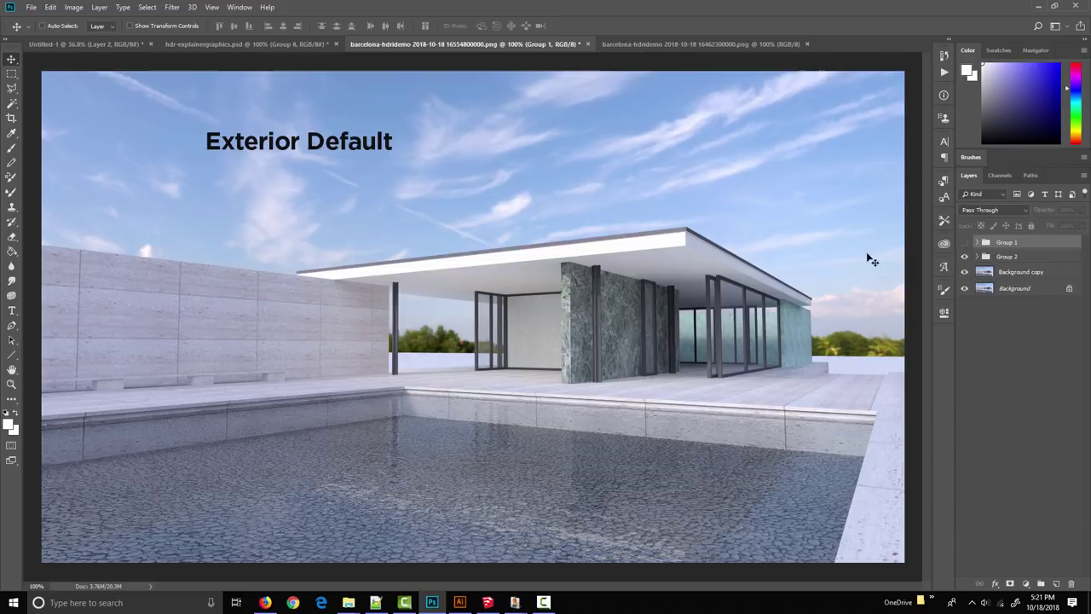
click(966, 244)
click(965, 244)
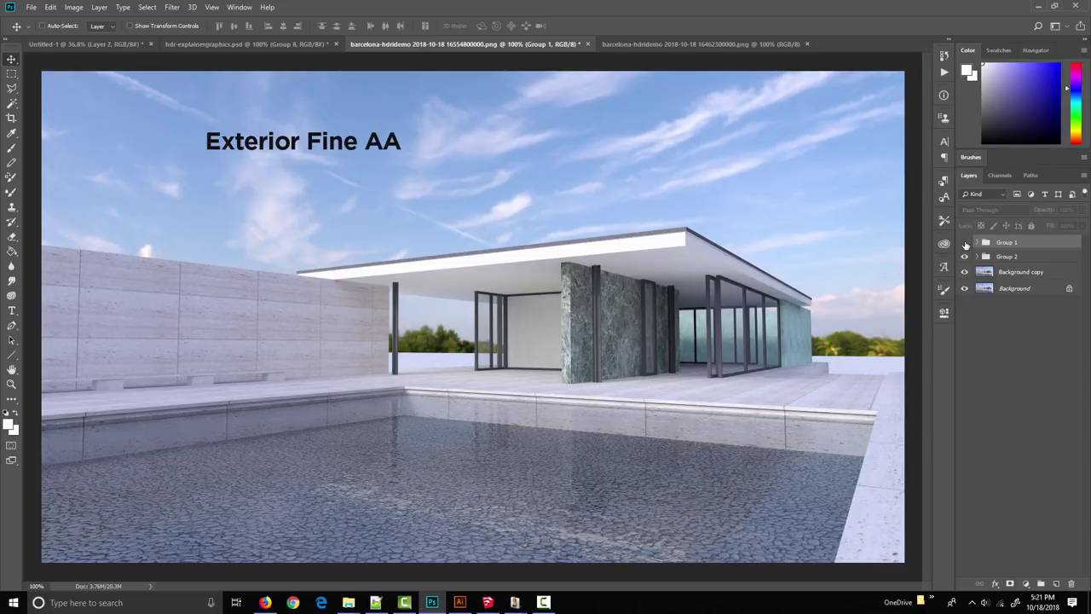
alt+scroll(531, 346, up, 2)
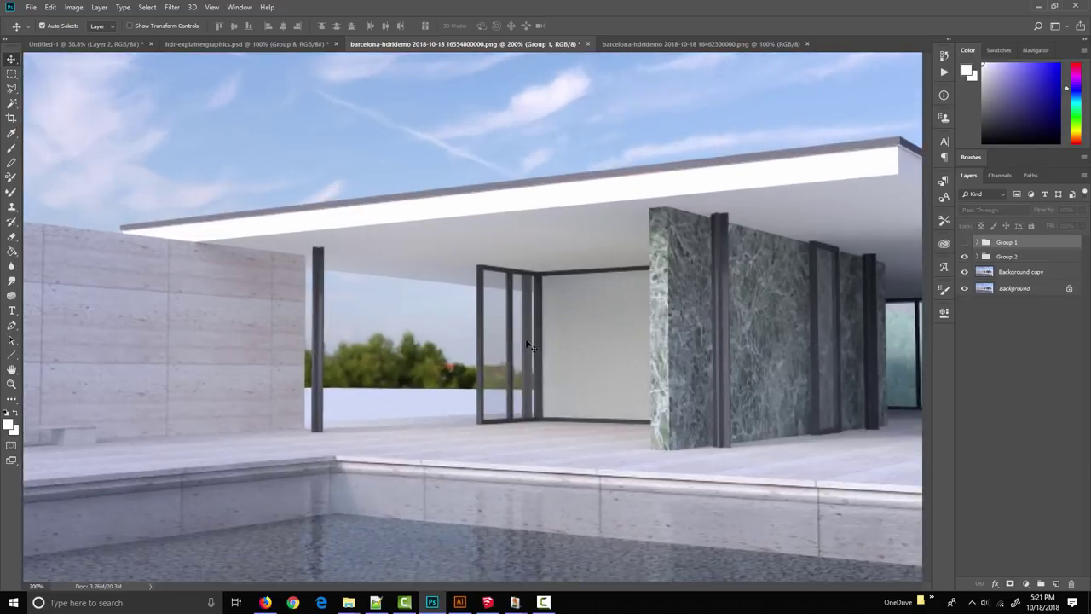
drag(575, 355, 458, 286)
ctrl+scroll(847, 295, right, 1)
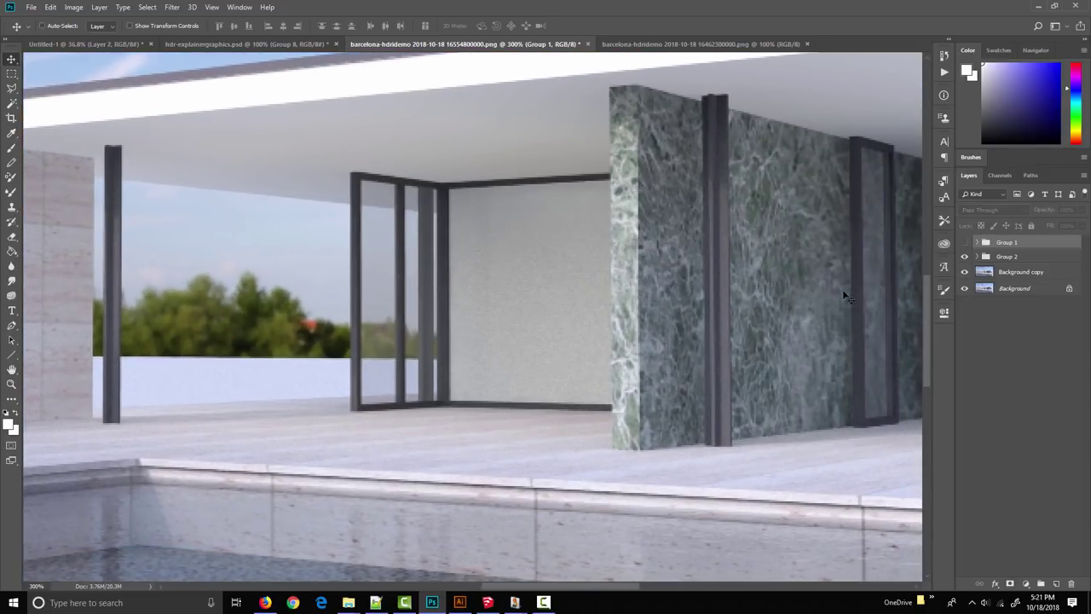
scroll(663, 246, down, 2)
- Compare grain at the glass corner and pool edge, zoom out fully, and leave Group 1 hidden
click(965, 244)
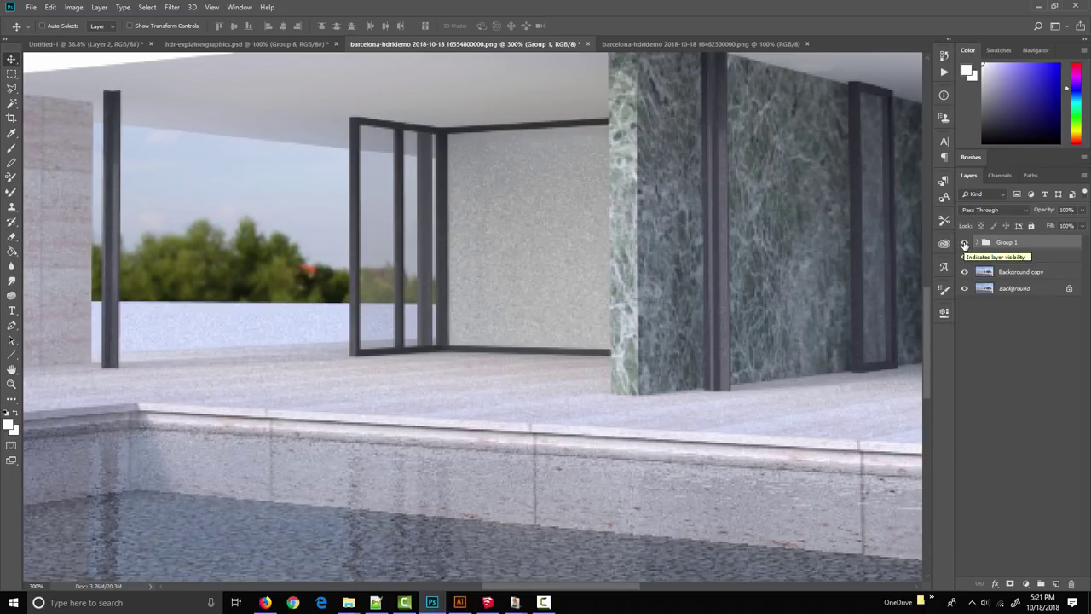
click(965, 244)
click(965, 244)
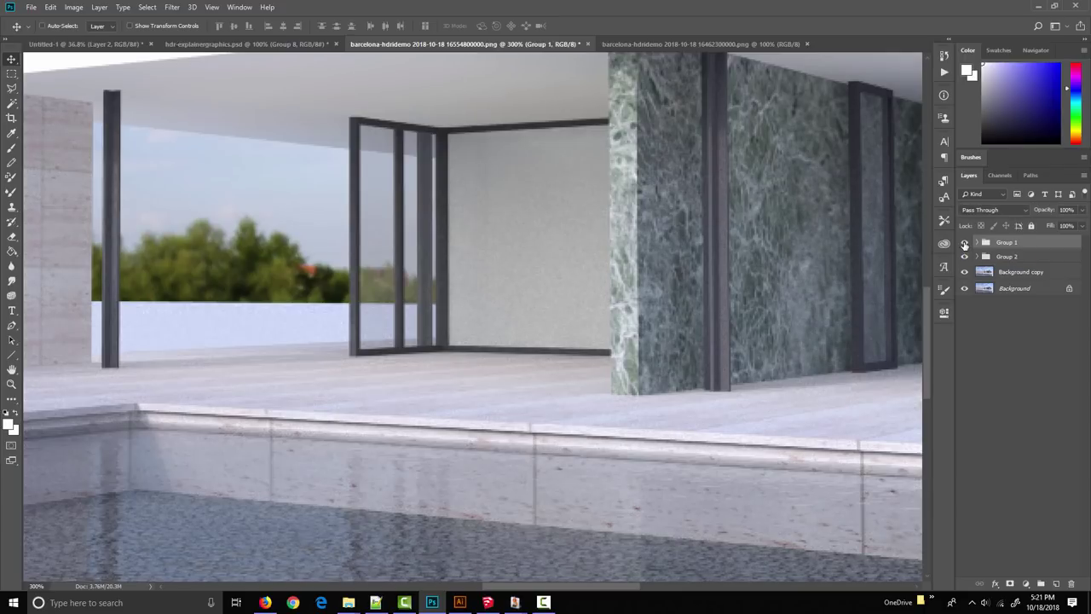
drag(512, 212, 535, 287)
key(ctrl+1)
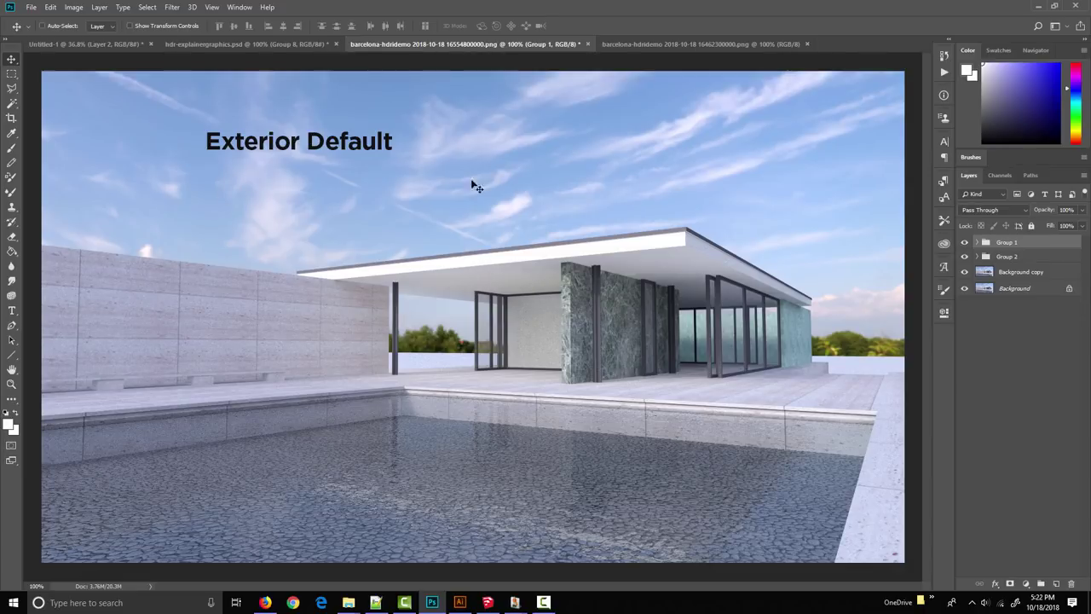
click(964, 242)
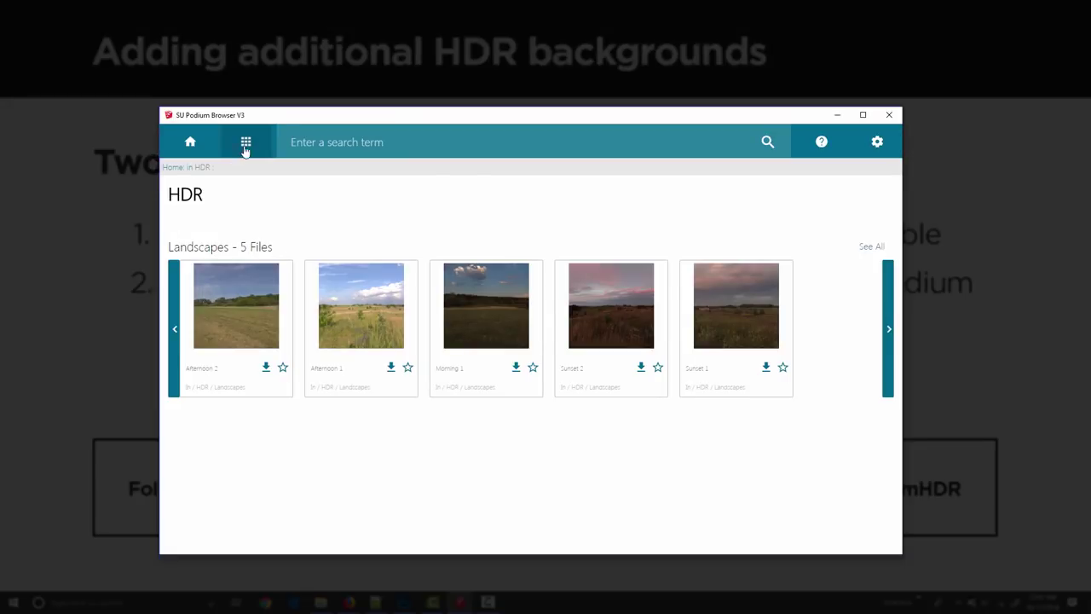
- Show all five Landscapes files under the HDR category of the Podium Browser
click(245, 141)
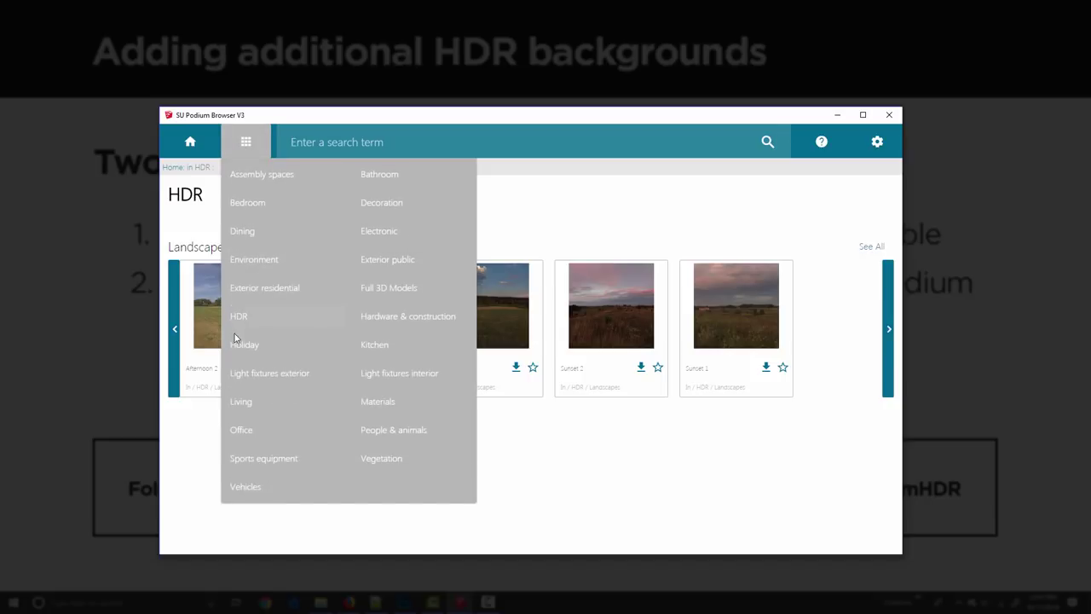
click(193, 460)
click(870, 248)
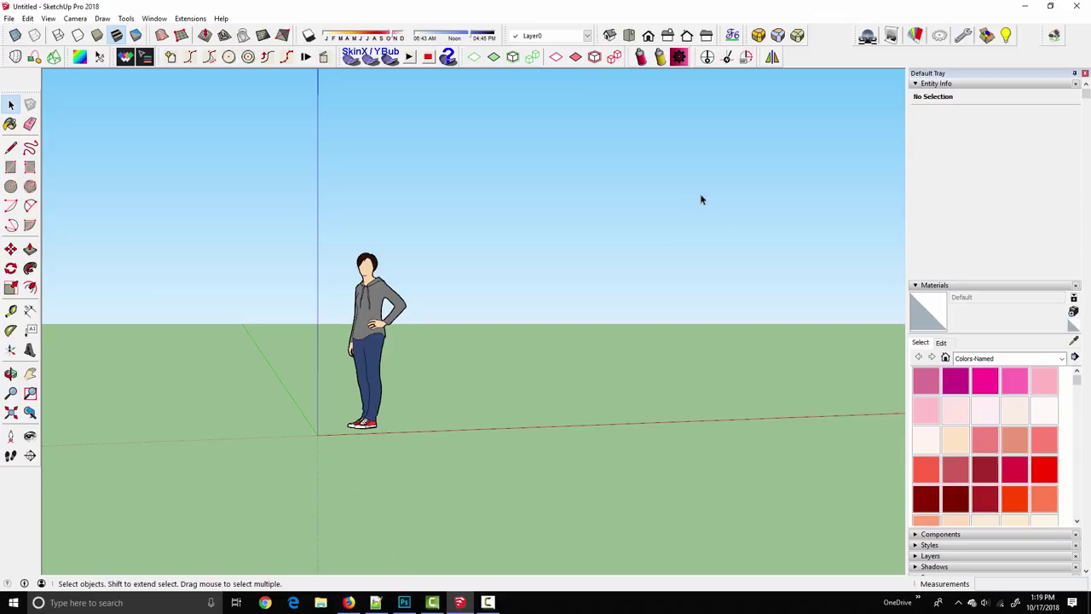
- Review the HDR textures in Podium Options, keeping Afternoon2.hdr, then go to HDRI Haven in Firefox
click(939, 35)
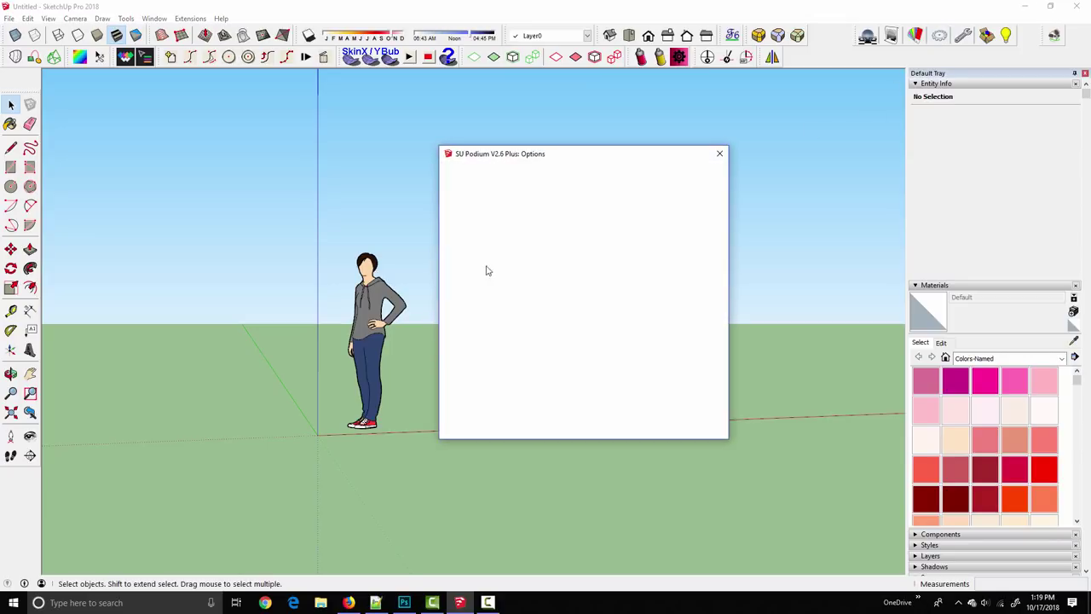
click(565, 220)
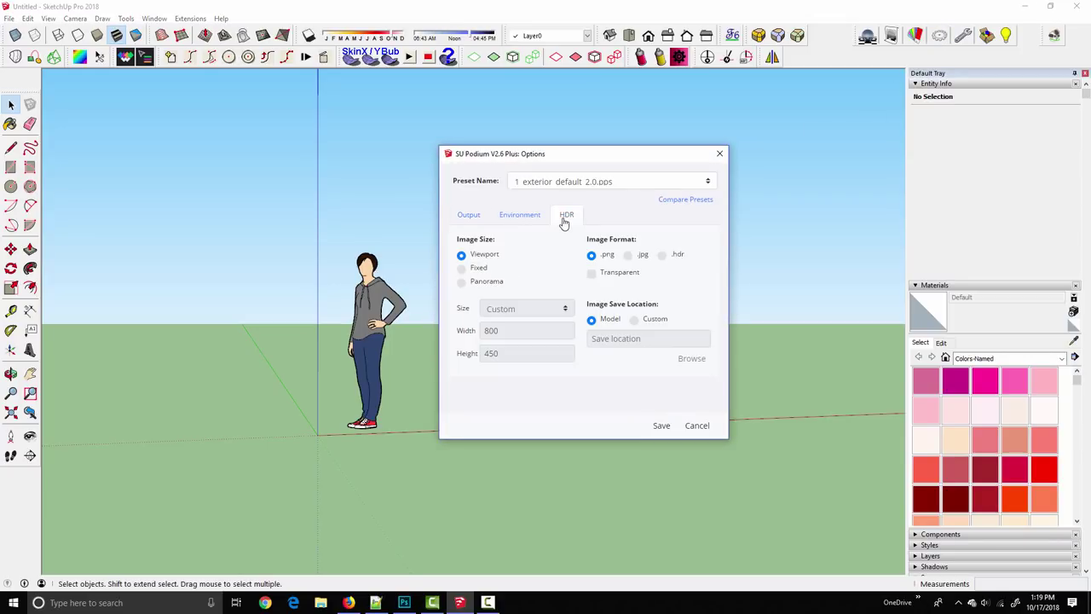
click(592, 259)
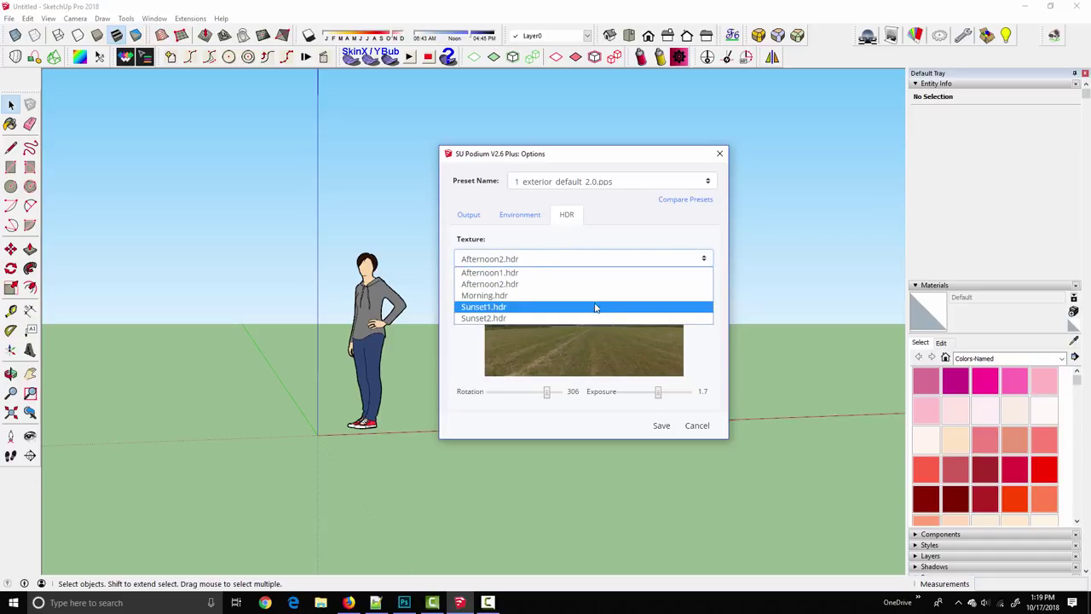
click(611, 249)
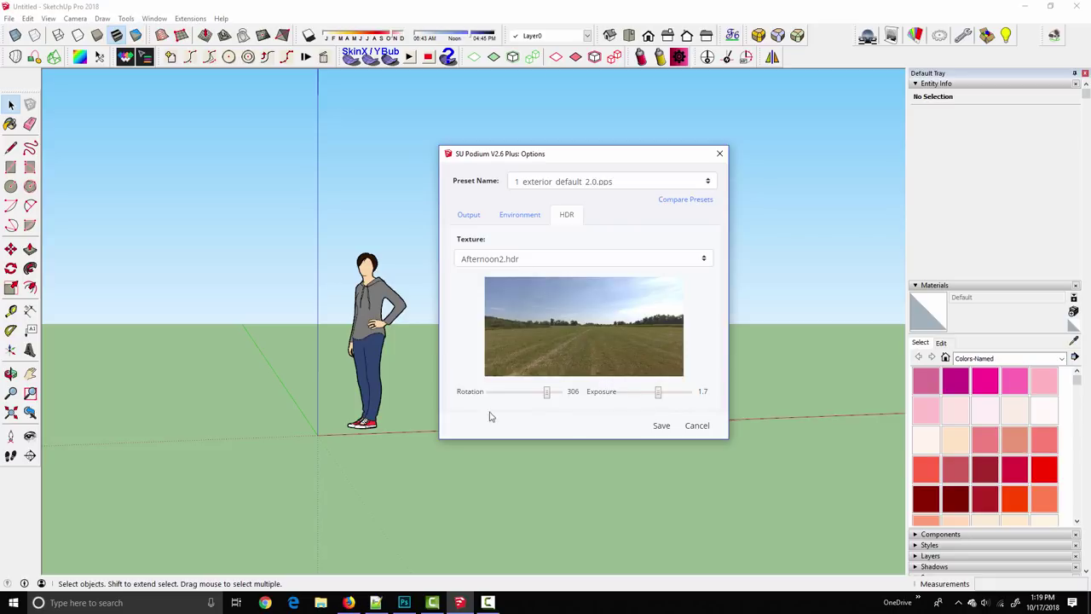
click(349, 602)
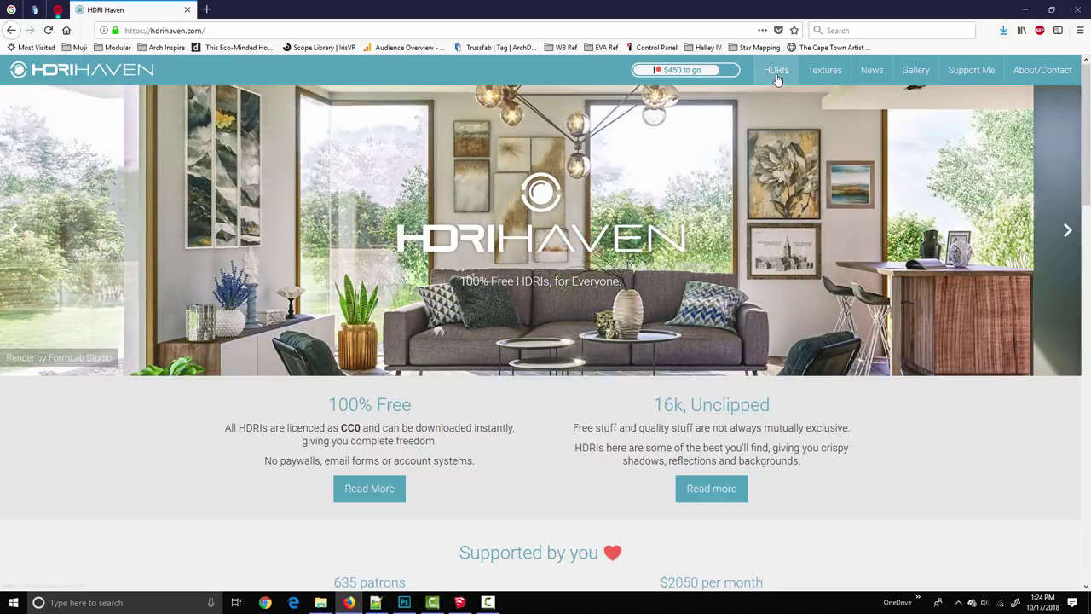
- Open Syferfontein 0d Clear from HDRI Haven's Skies category and download its 16k HDR (349 MB)
click(775, 70)
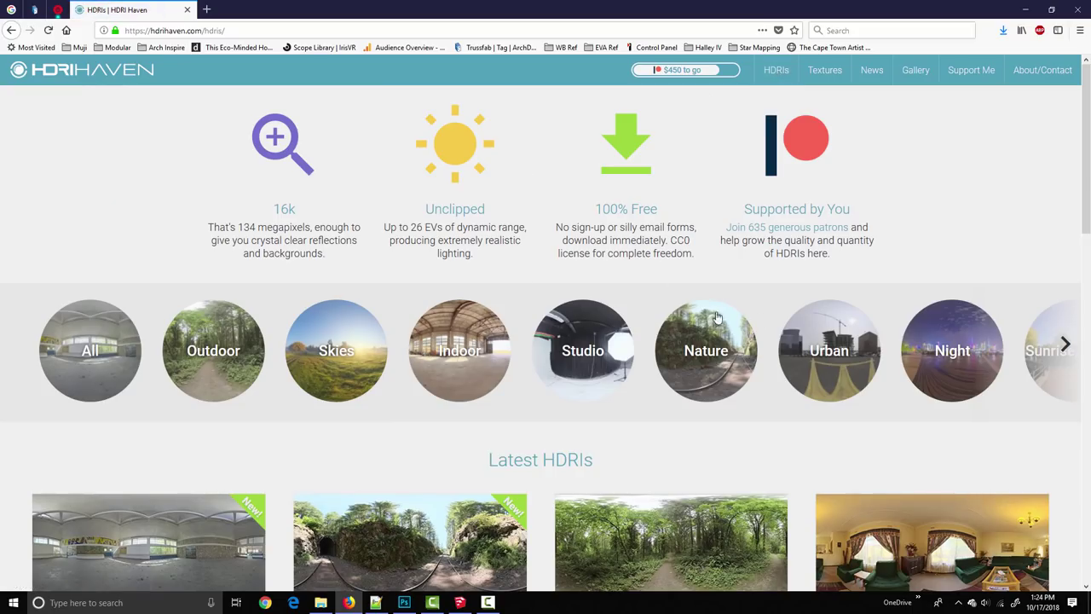
click(349, 349)
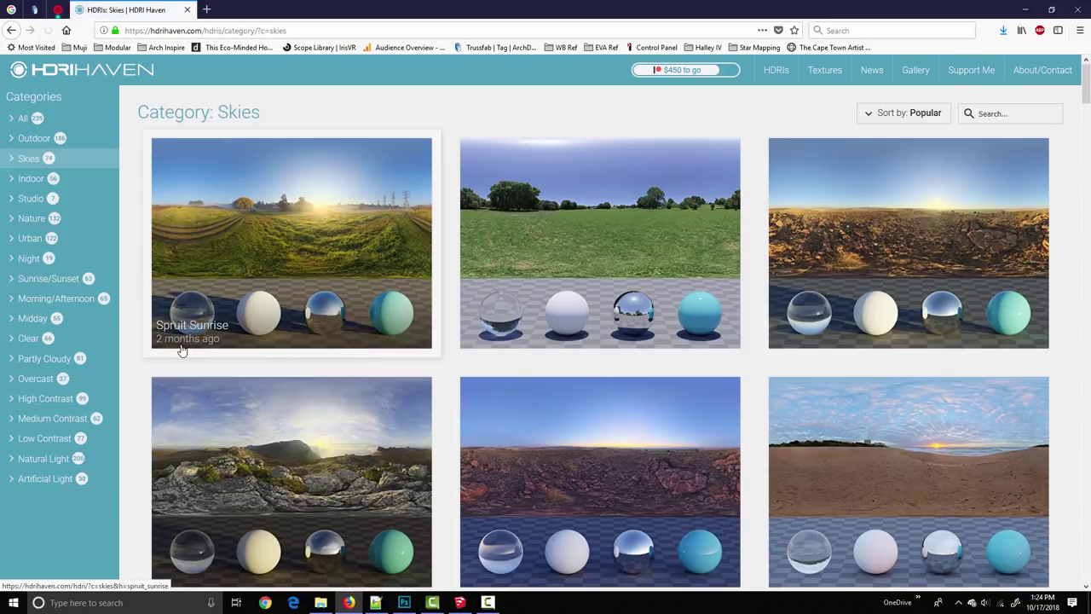
scroll(404, 322, down, 2)
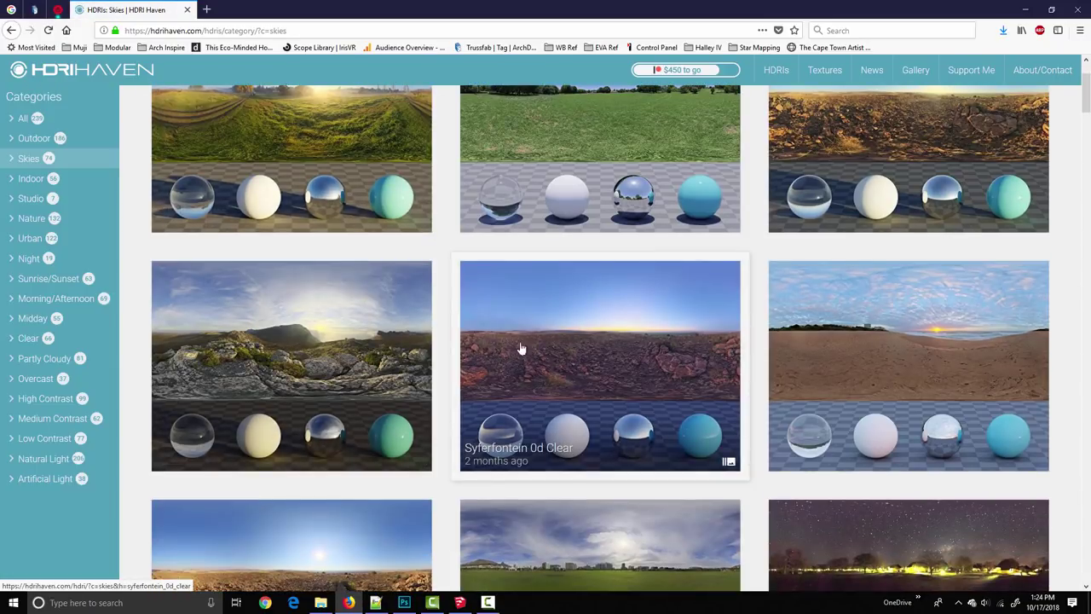
click(564, 352)
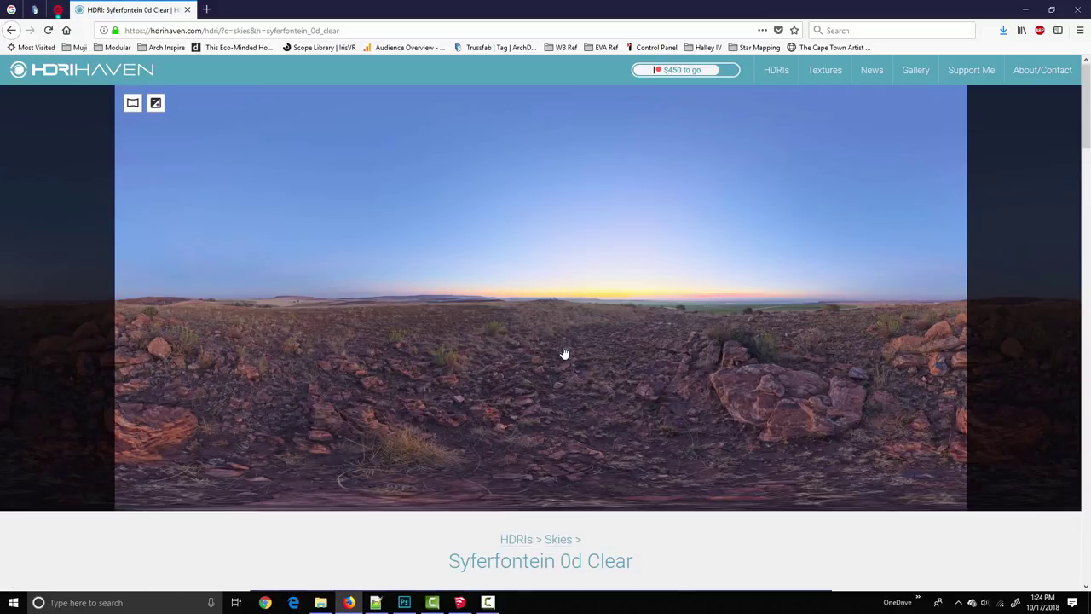
scroll(558, 351, down, 3)
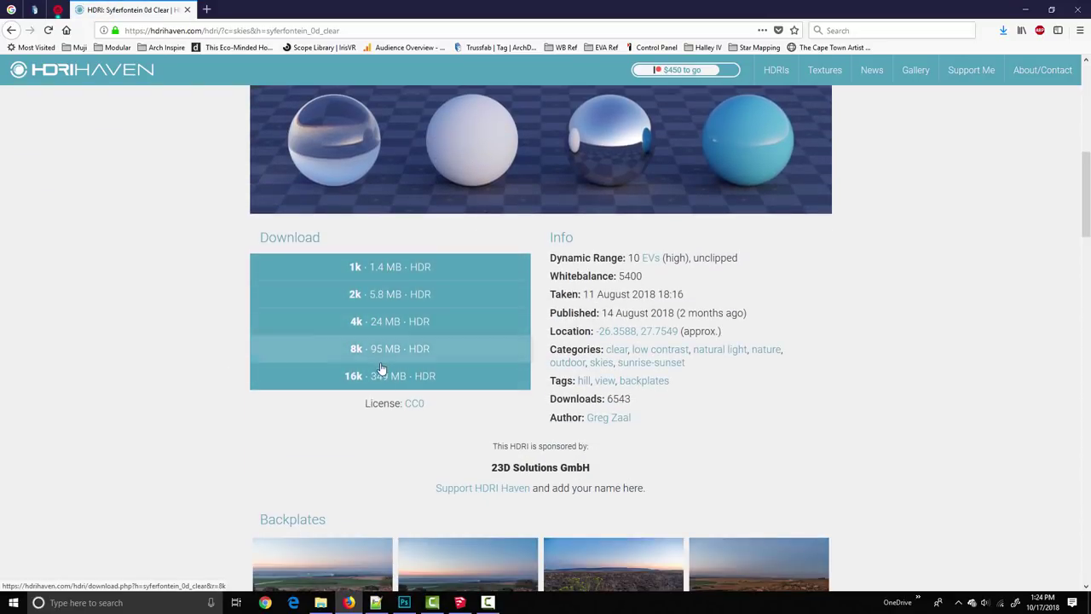
click(437, 380)
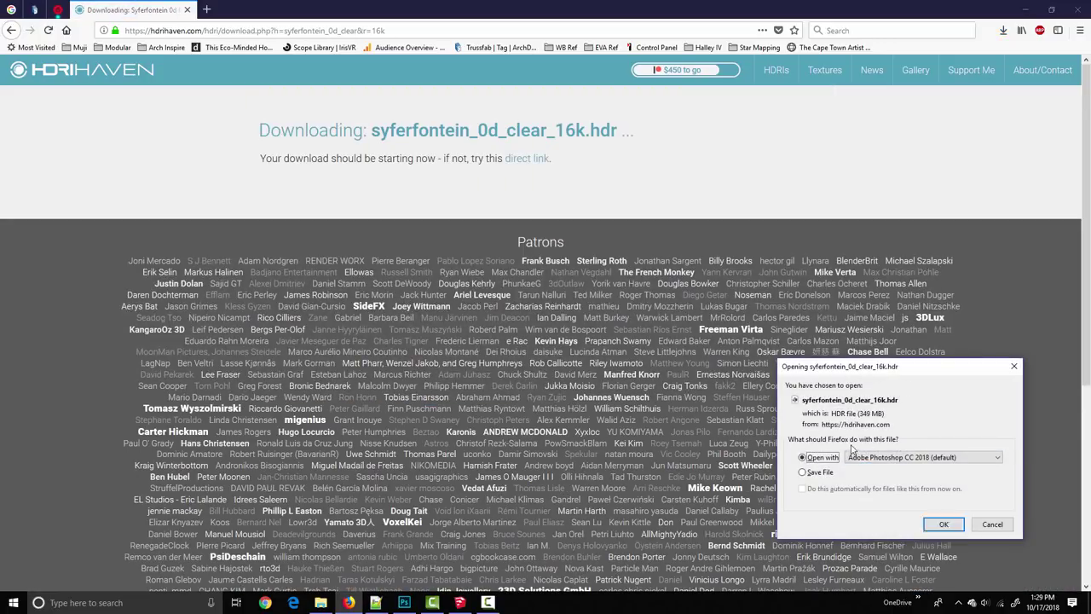
- Choose to save the download and browse to ProgramData > SketchUp > SketchUp 2018 > SketchUp > Plugins
click(820, 472)
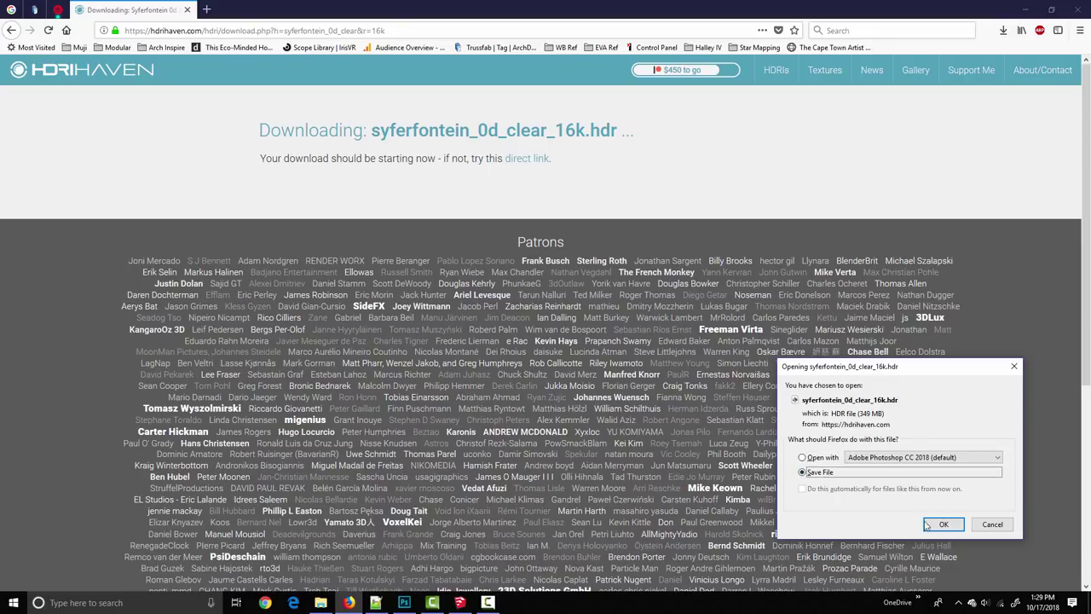
click(942, 524)
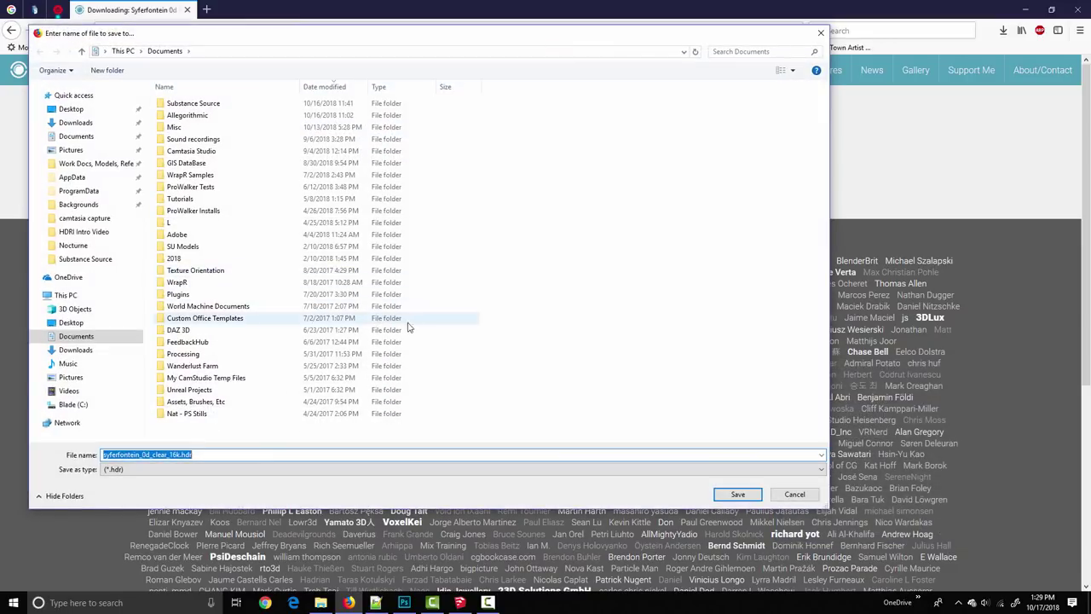
click(90, 193)
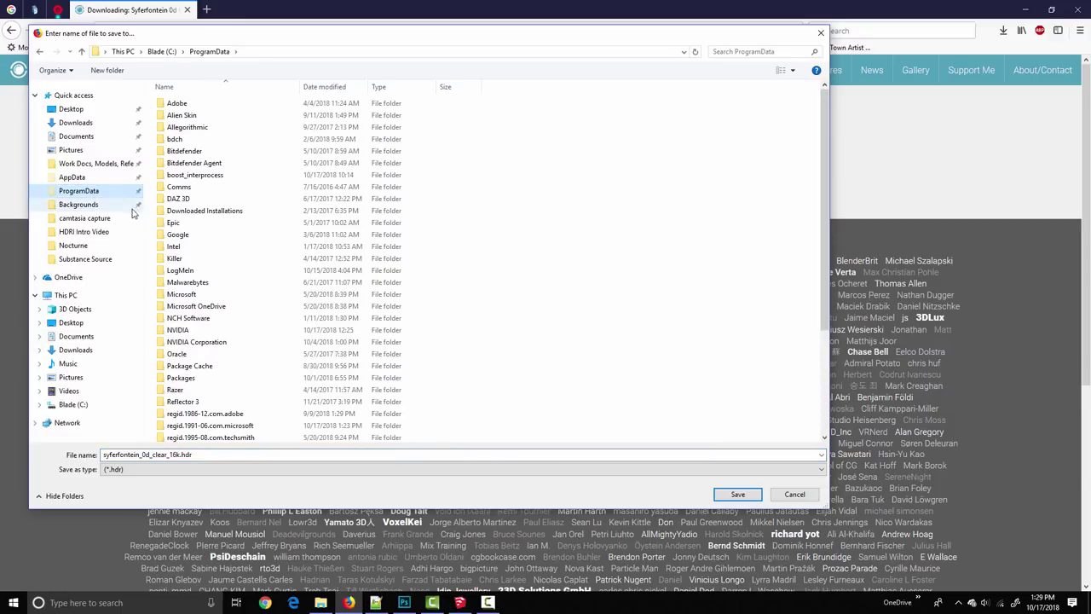
scroll(191, 325, down, 4)
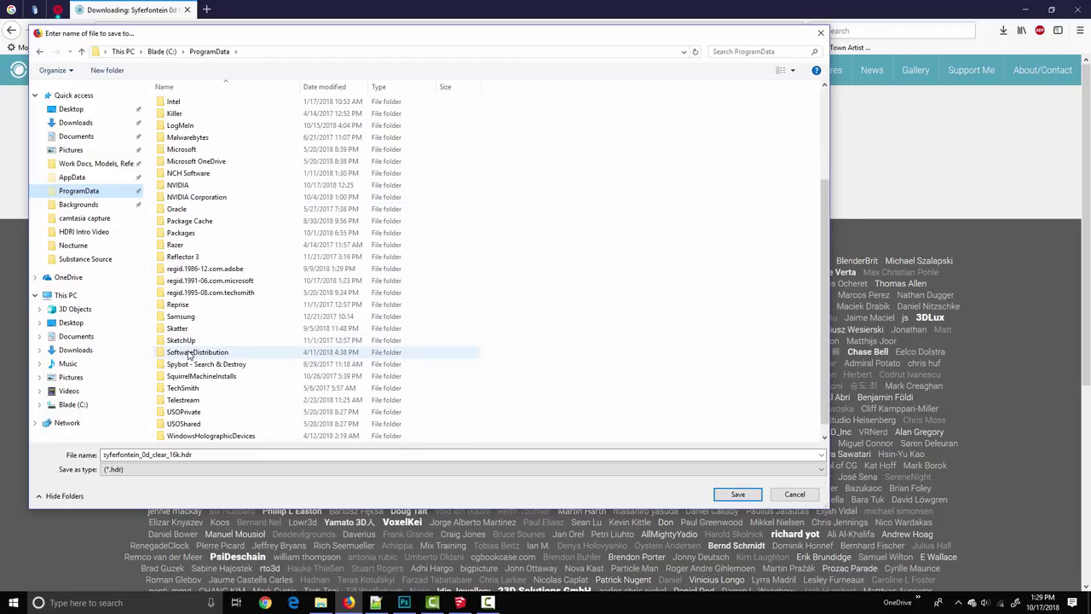
click(189, 342)
double_click(189, 343)
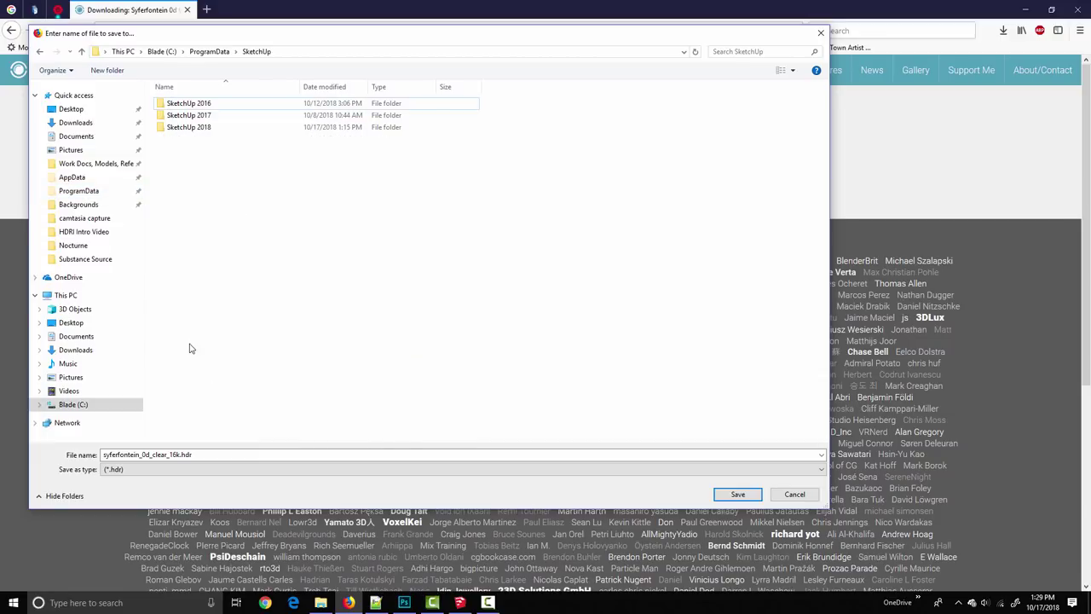
double_click(194, 129)
double_click(181, 115)
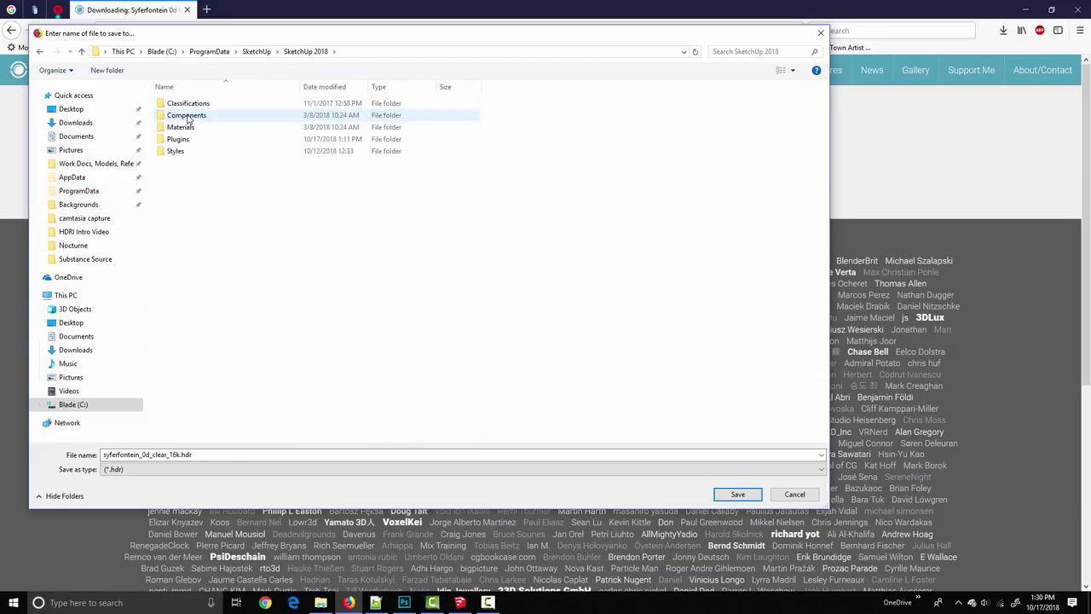
double_click(181, 139)
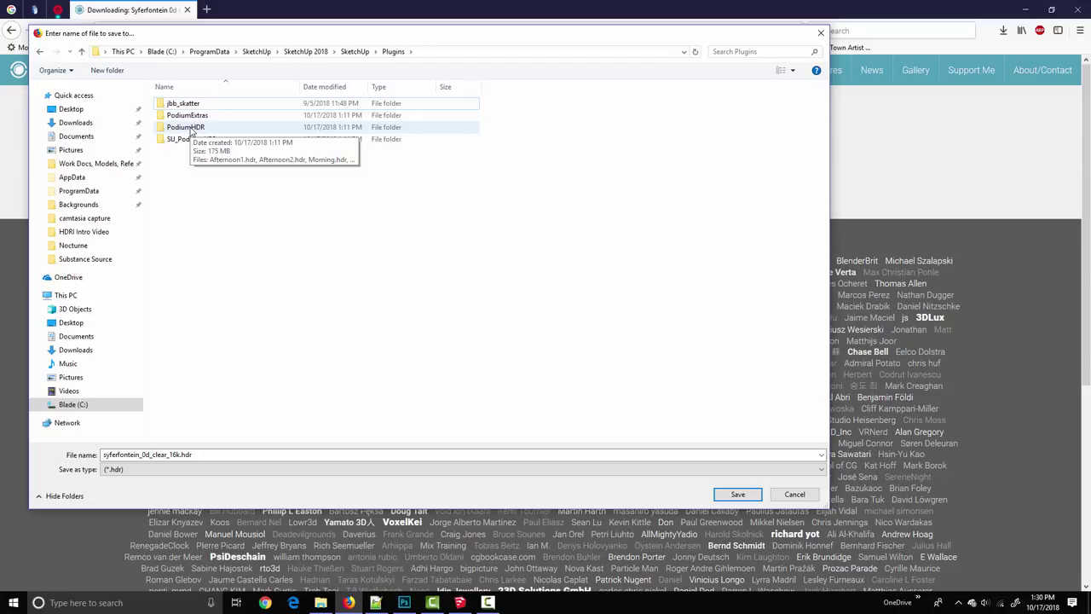
- Pin the PodiumHDR folder to Quick access
click(186, 136)
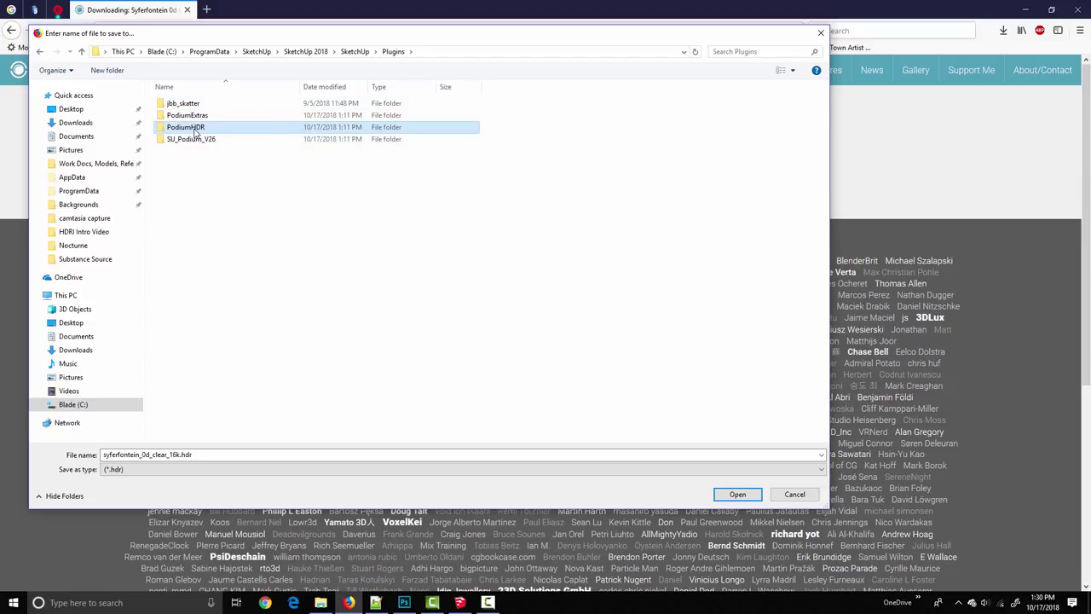
right_click(180, 136)
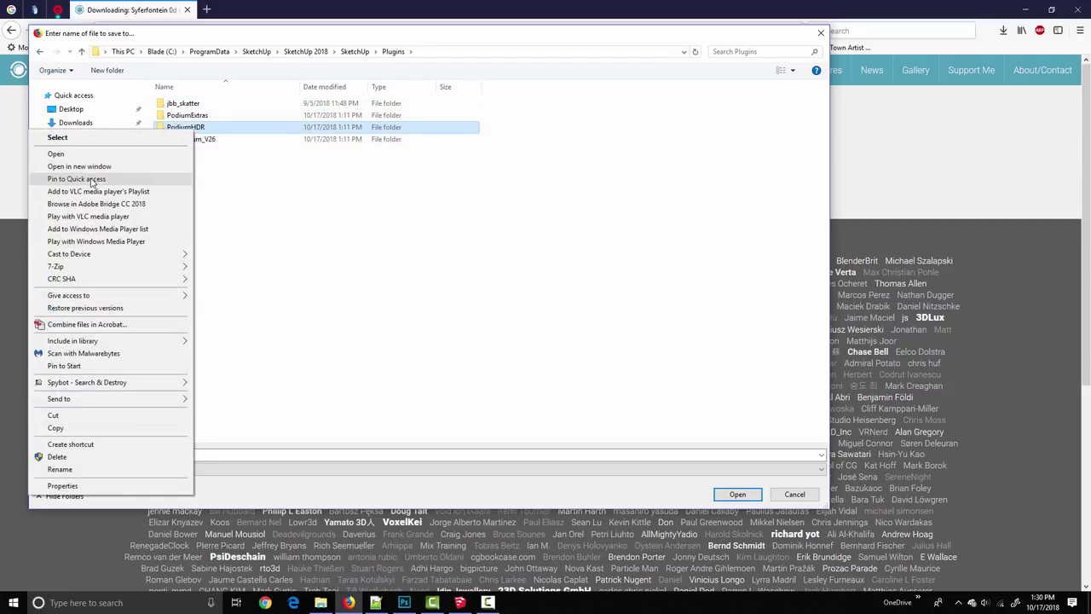
click(76, 178)
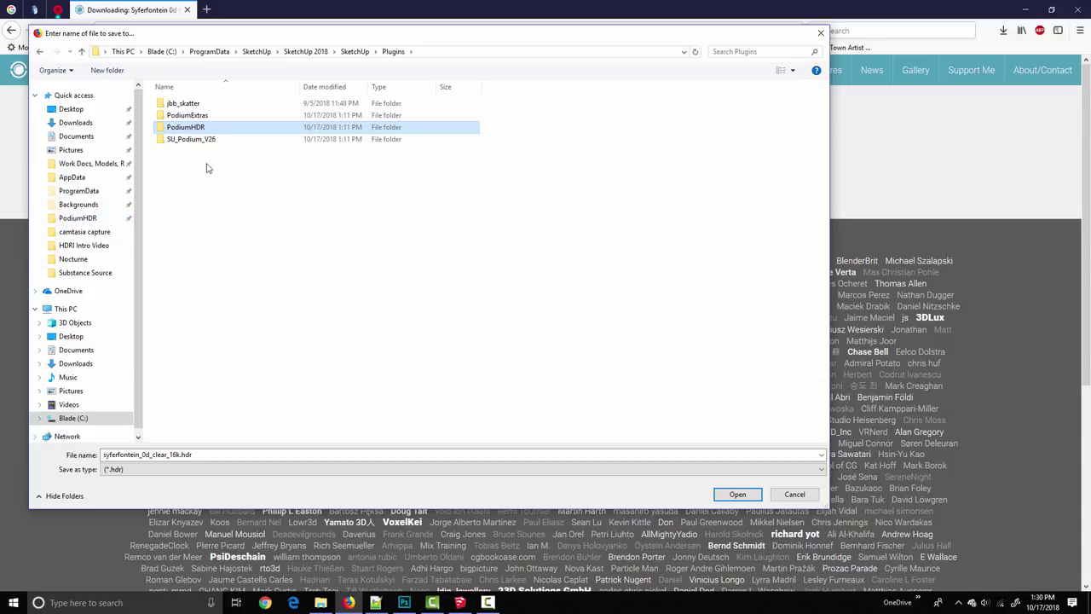
- Open PodiumHDR, replace the file name with Evening-clear, and save the HDRI there
double_click(194, 130)
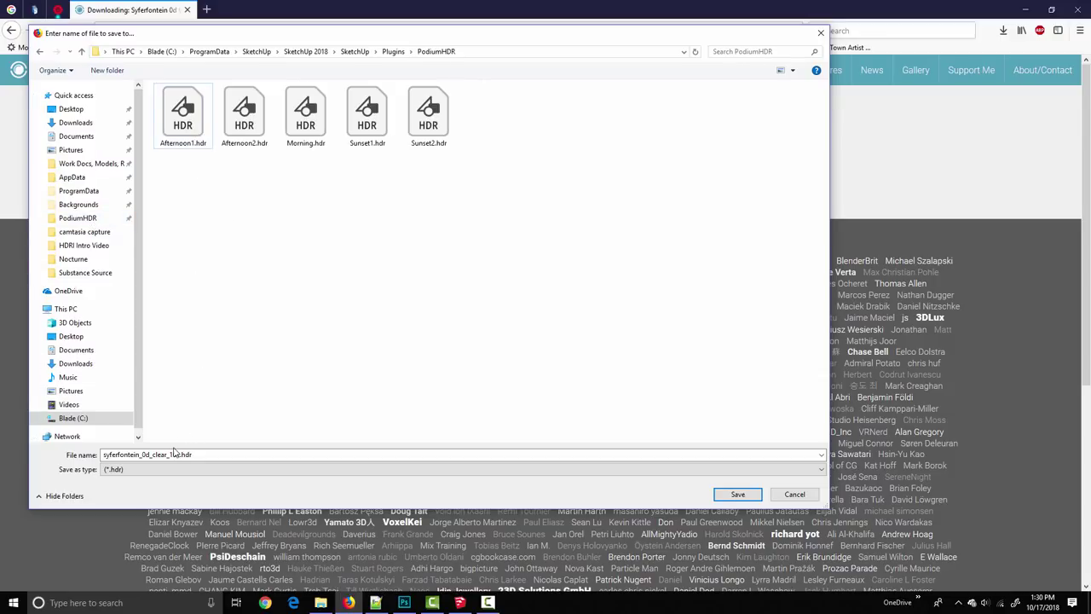
click(168, 454)
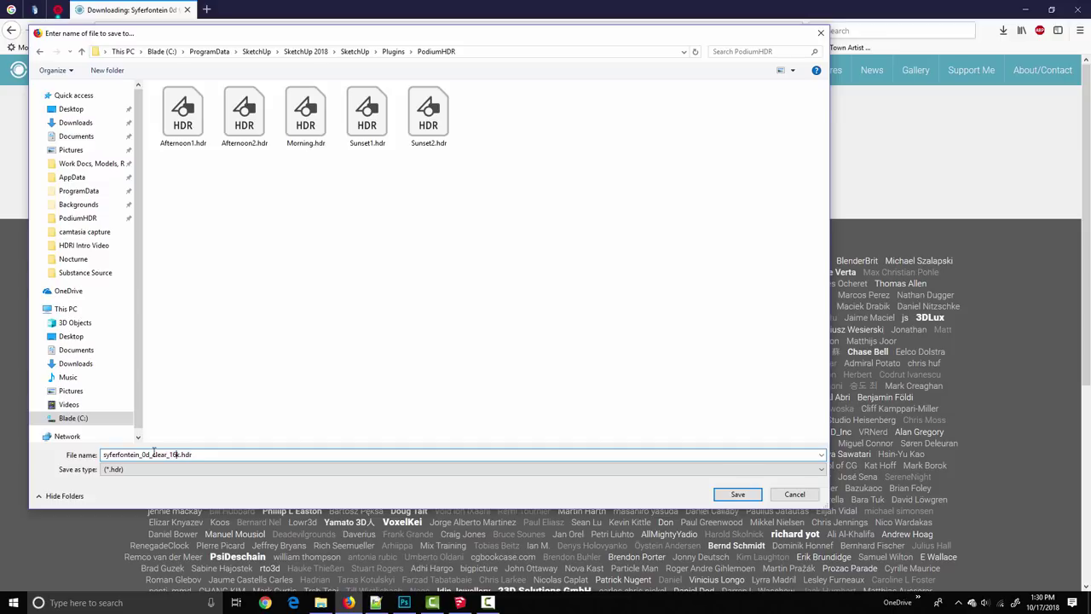
drag(175, 454, 87, 453)
key(BackSpace)
text(Evening-clear)
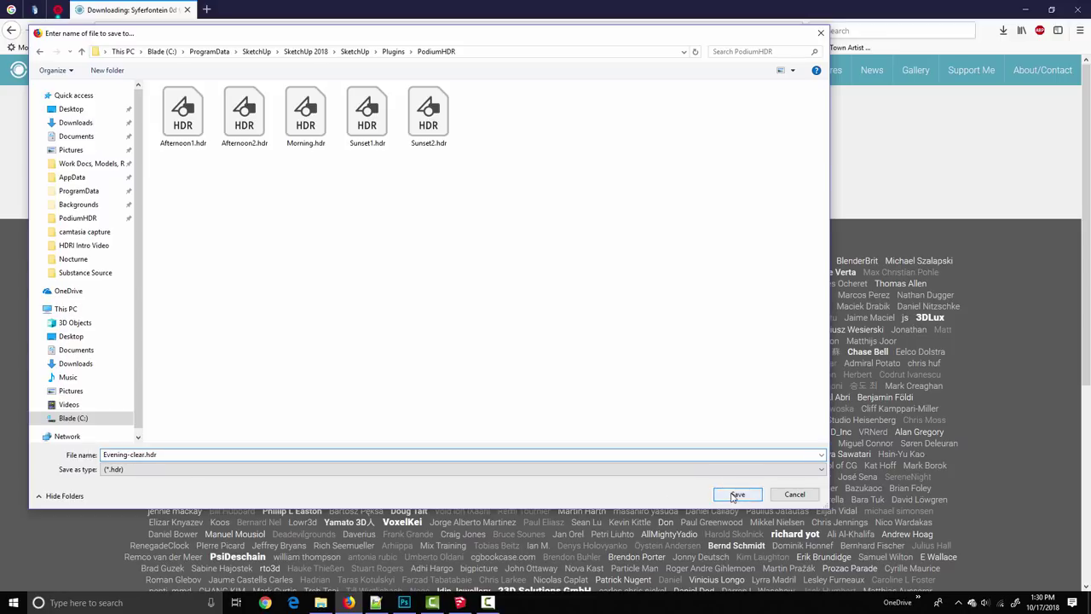
click(727, 494)
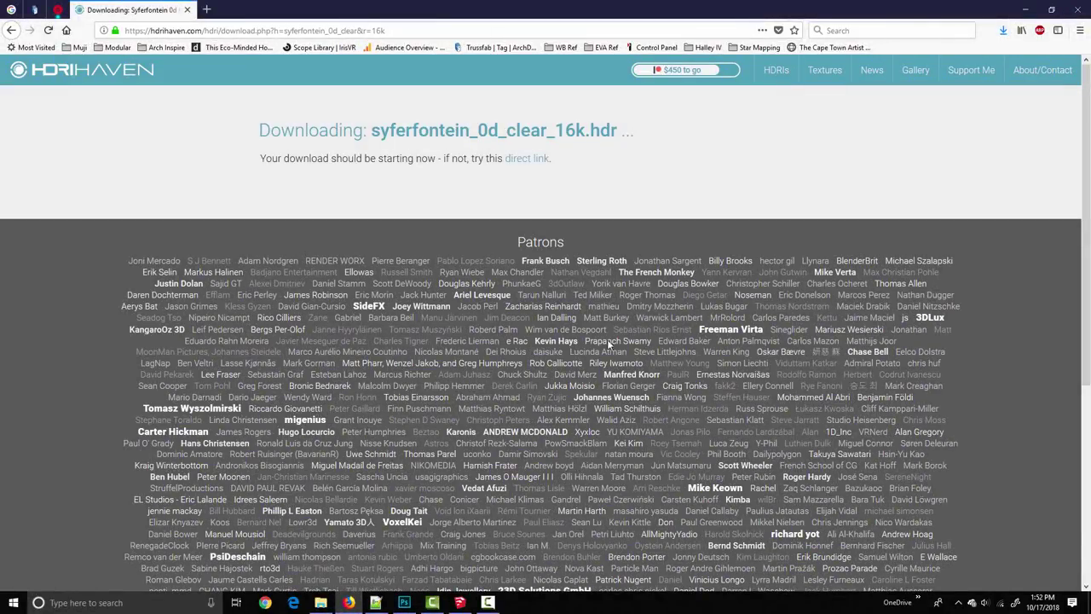
- Return to SketchUp and reopen Podium Options on the HDR tab
click(459, 602)
mouse_move(622, 166)
mouse_down()
mouse_move(641, 174)
mouse_move(627, 176)
mouse_up()
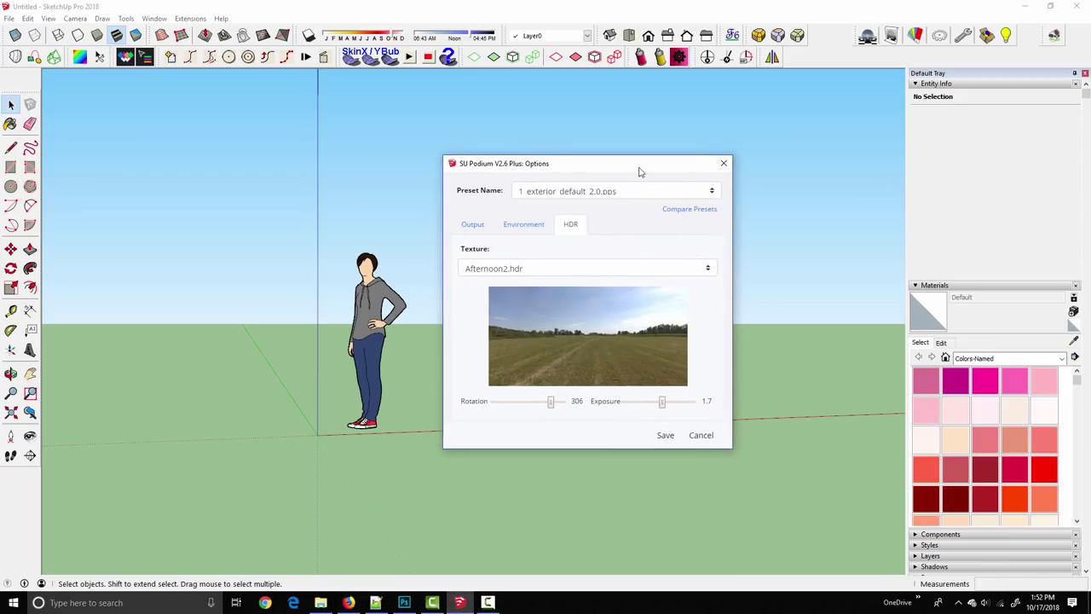
click(724, 165)
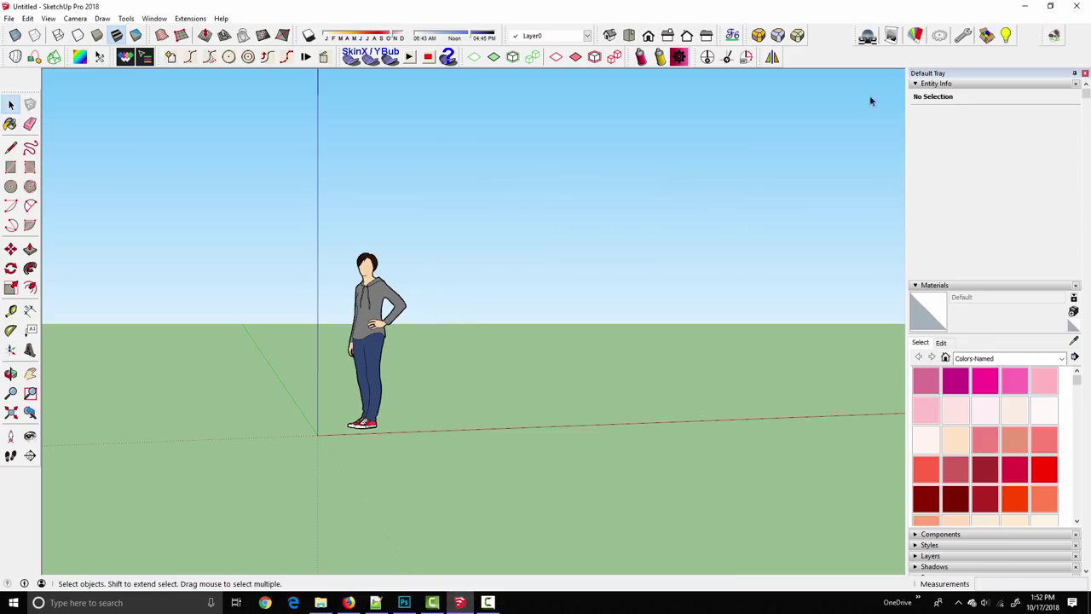
click(940, 35)
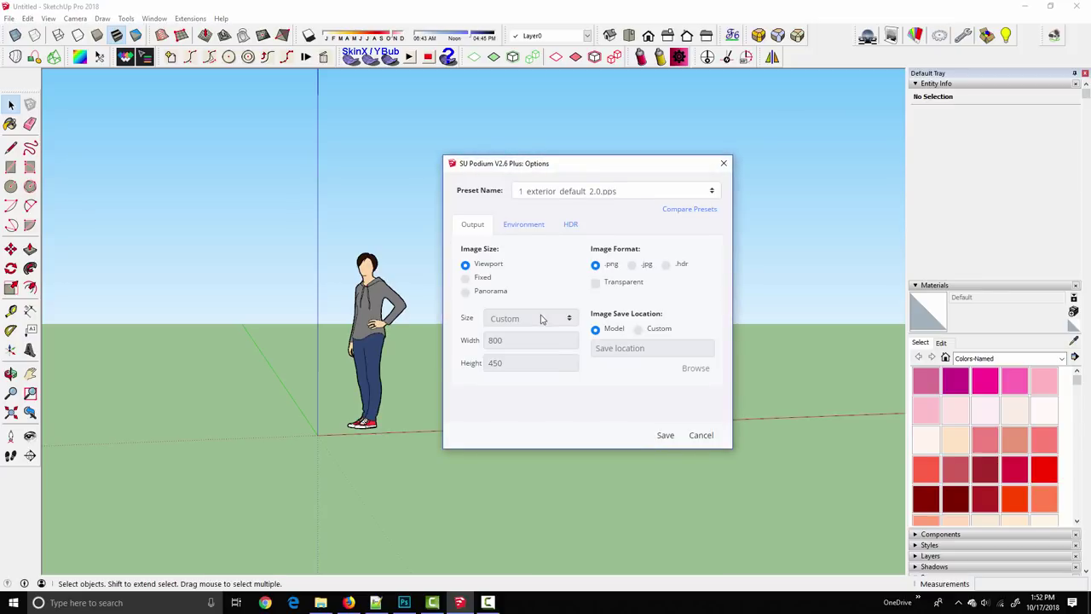
click(570, 225)
- Choose Evening-clear.hdr as the HDR texture, with rotation 274 and exposure 0.7
click(611, 266)
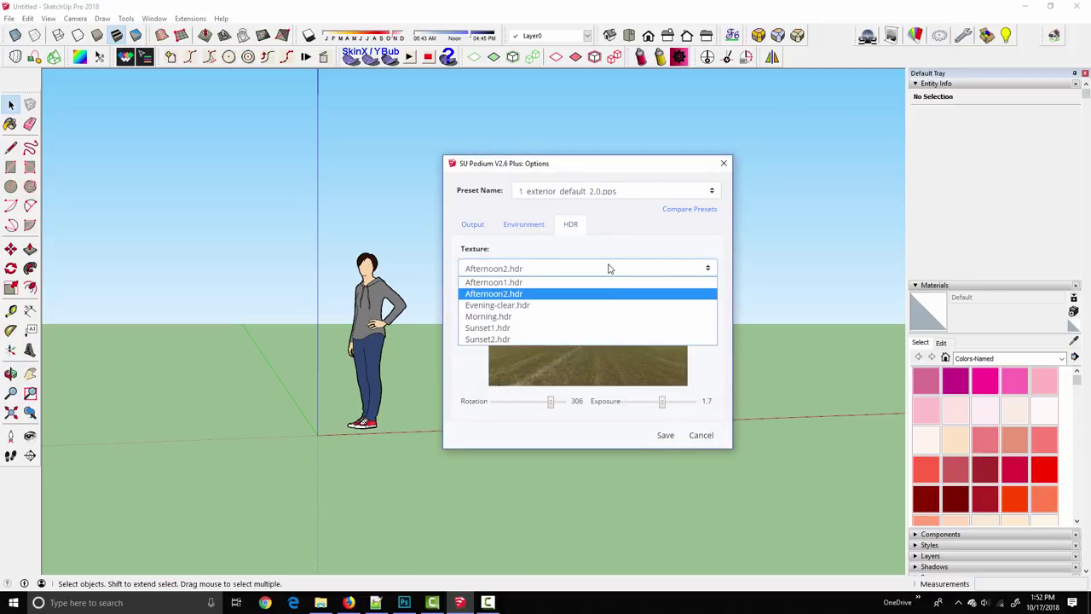
click(504, 307)
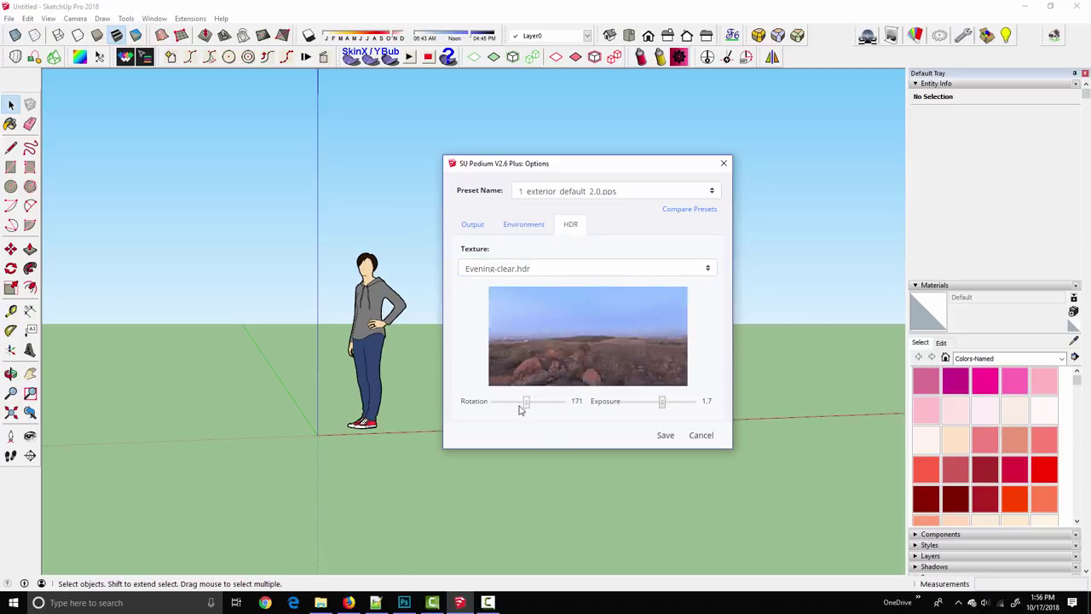
drag(522, 409, 546, 407)
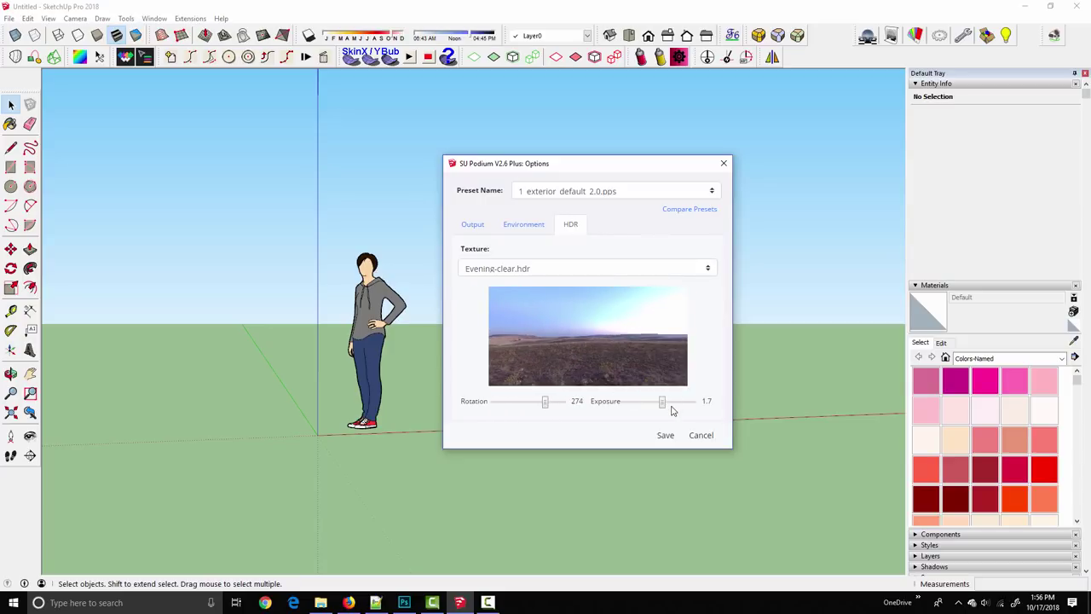
drag(664, 409, 643, 409)
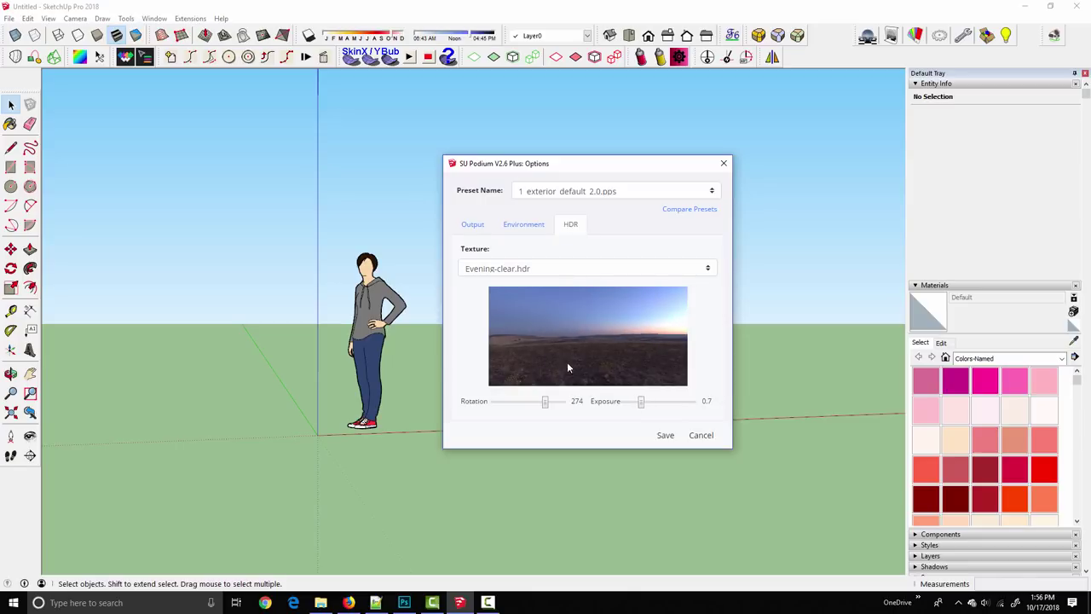